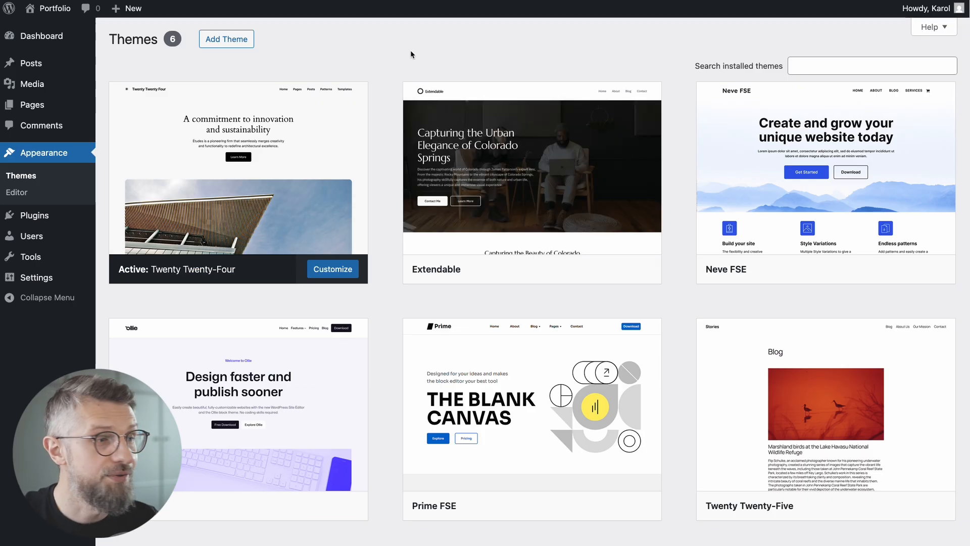
Search the WordPress theme directory for "neve", install the Neve theme and activate it
mouse_move(45, 36)
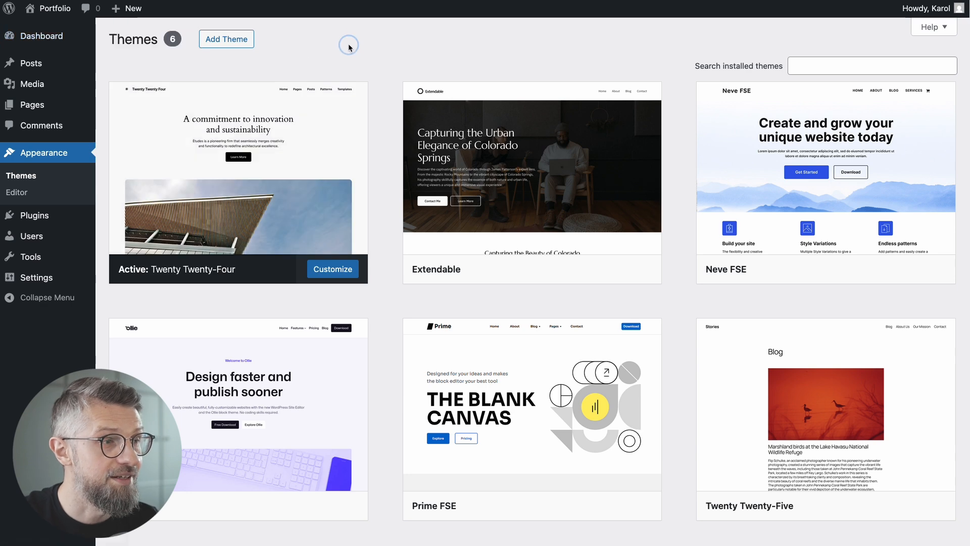
click(226, 39)
click(816, 75)
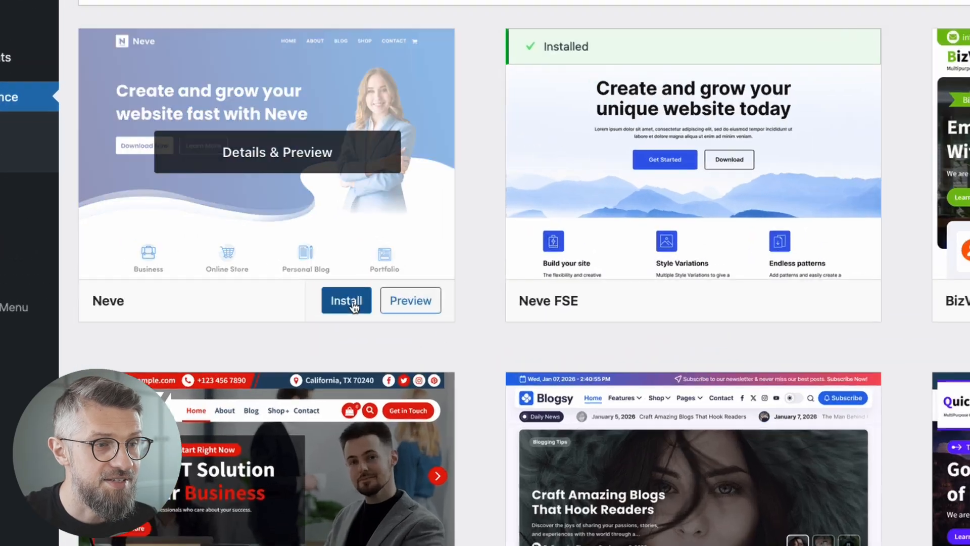
click(289, 293)
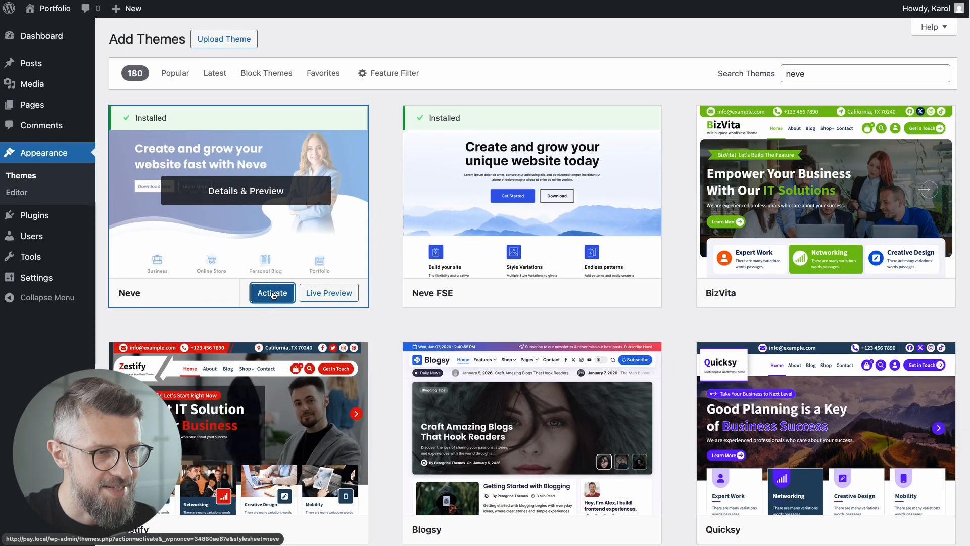
click(273, 293)
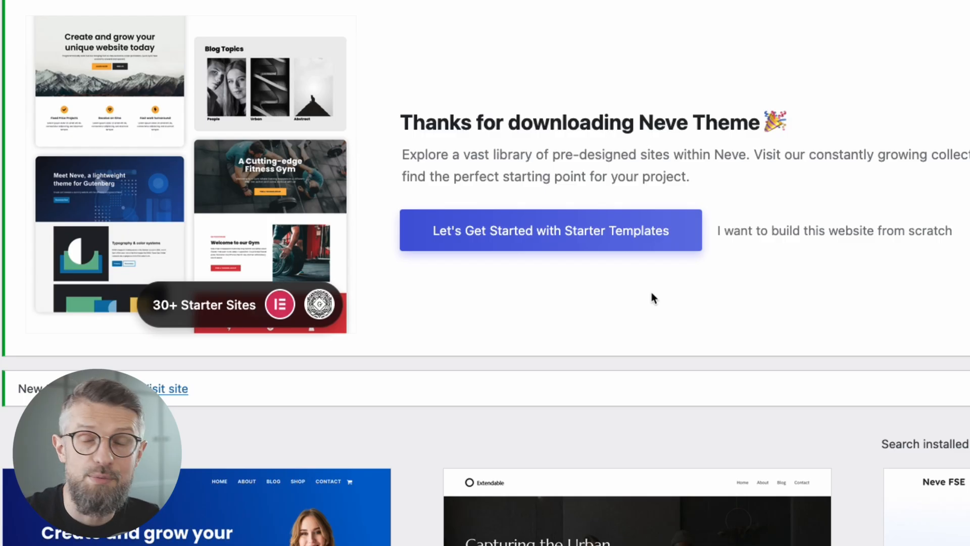
Get started with Neve's starter templates and browse the designs in the Business category
click(613, 231)
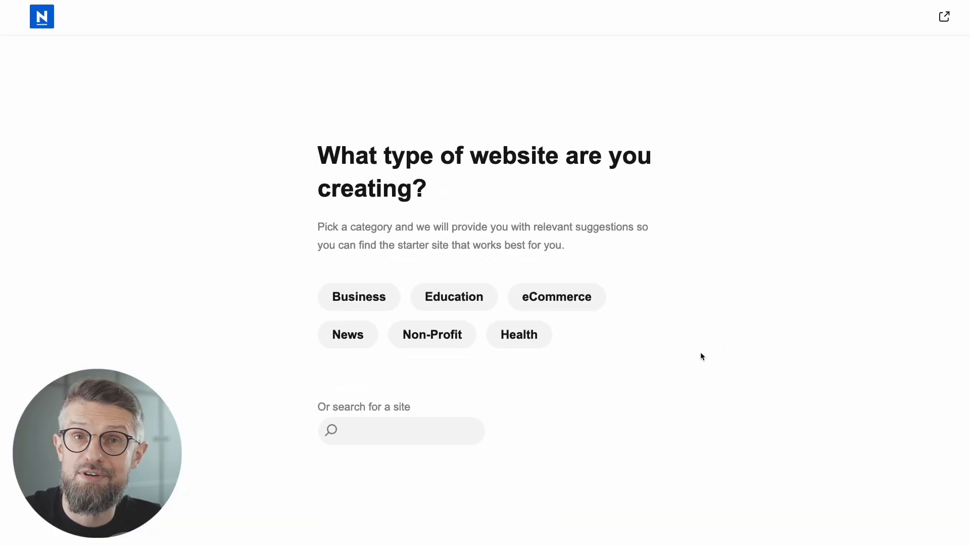
click(386, 296)
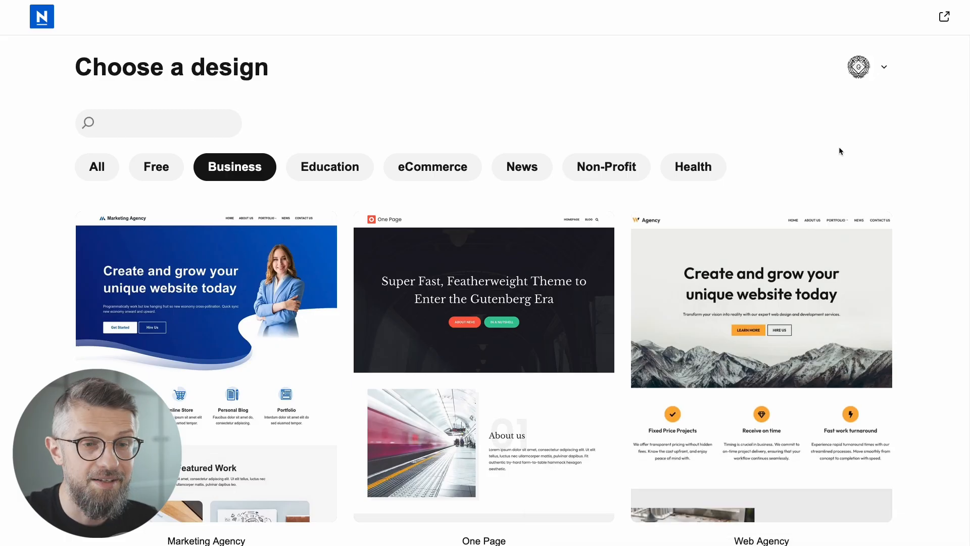
scroll(929, 327, down, 7)
scroll(945, 304, down, 2)
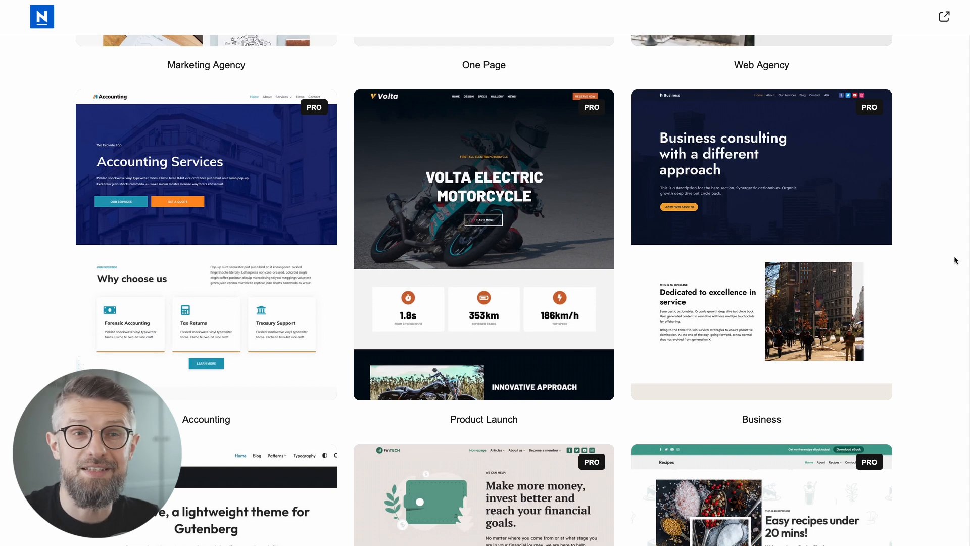
scroll(936, 229, up, 9)
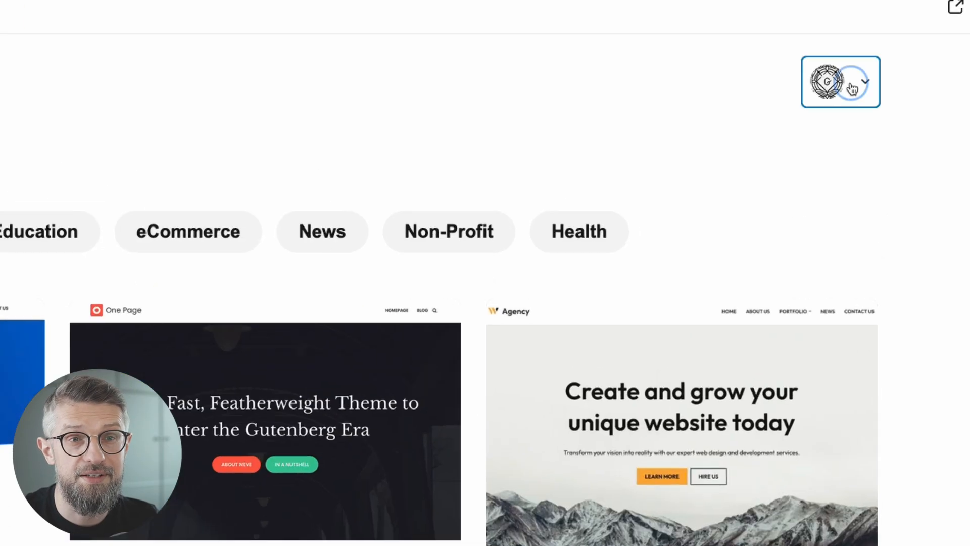
Show the Business starter designs for Elementor and switch back to the Gutenberg designs
click(871, 73)
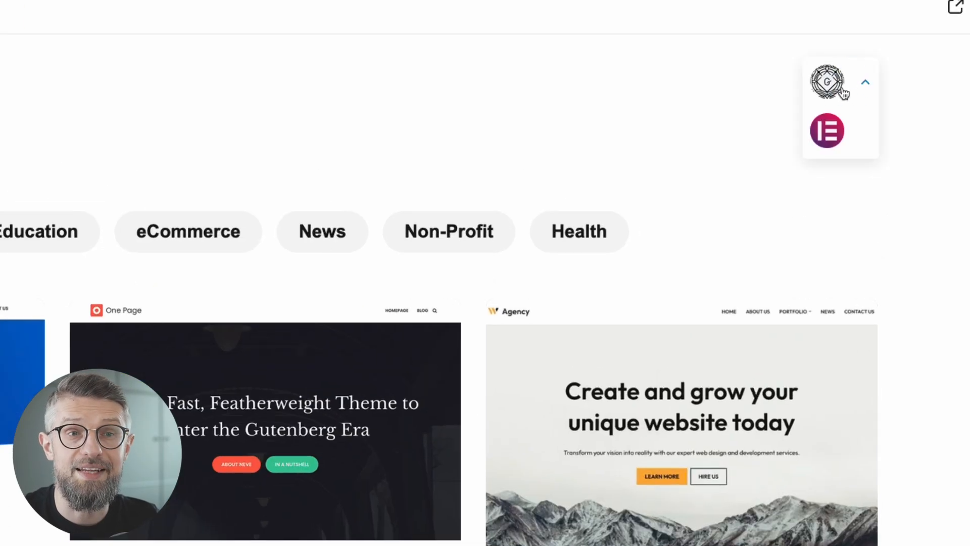
click(839, 133)
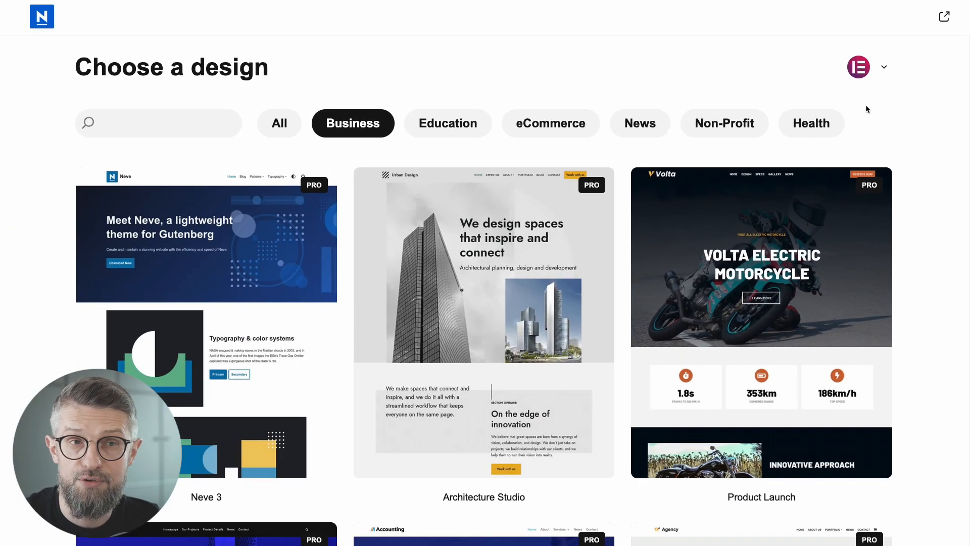
click(854, 77)
click(859, 99)
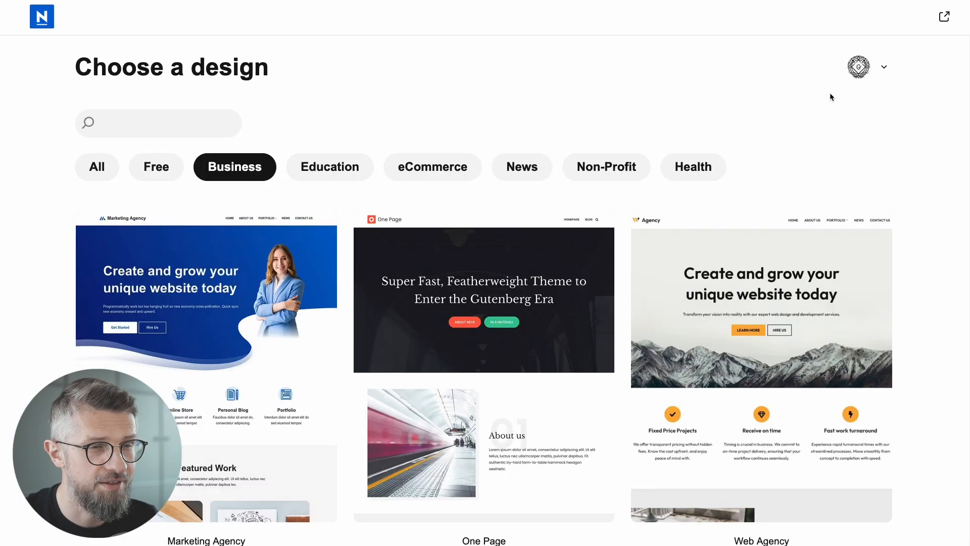
Filter the Gutenberg starter designs to Free and select the Web Agency template
scroll(939, 166, down, 15)
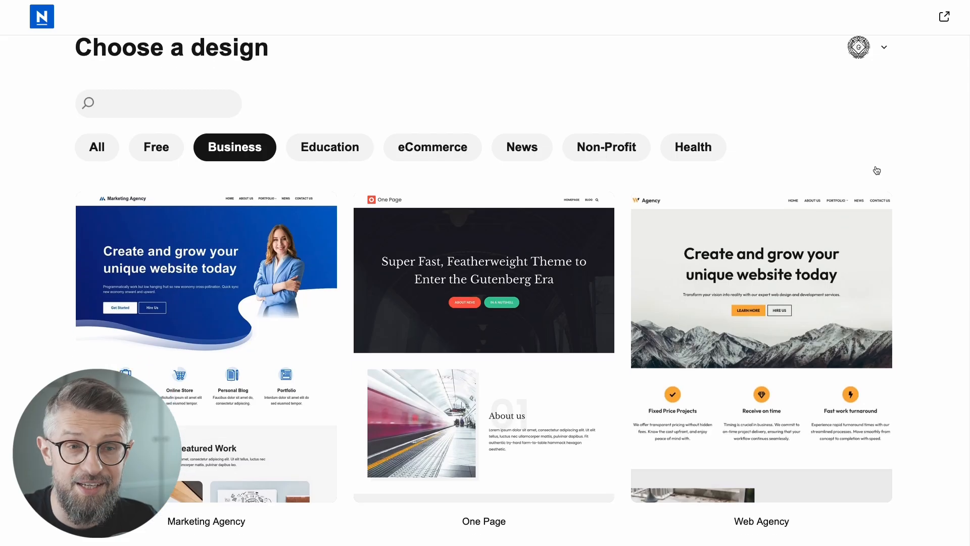
scroll(904, 170, down, 2)
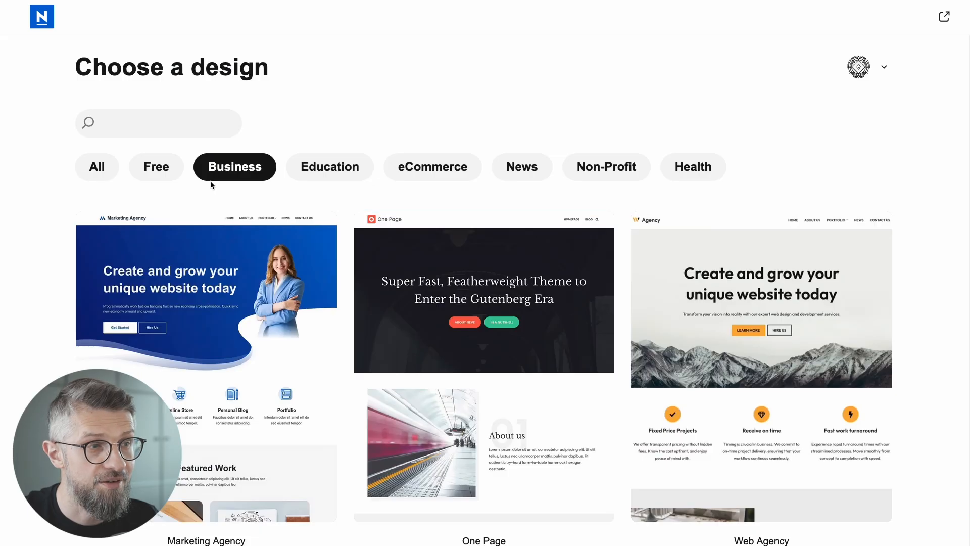
click(170, 181)
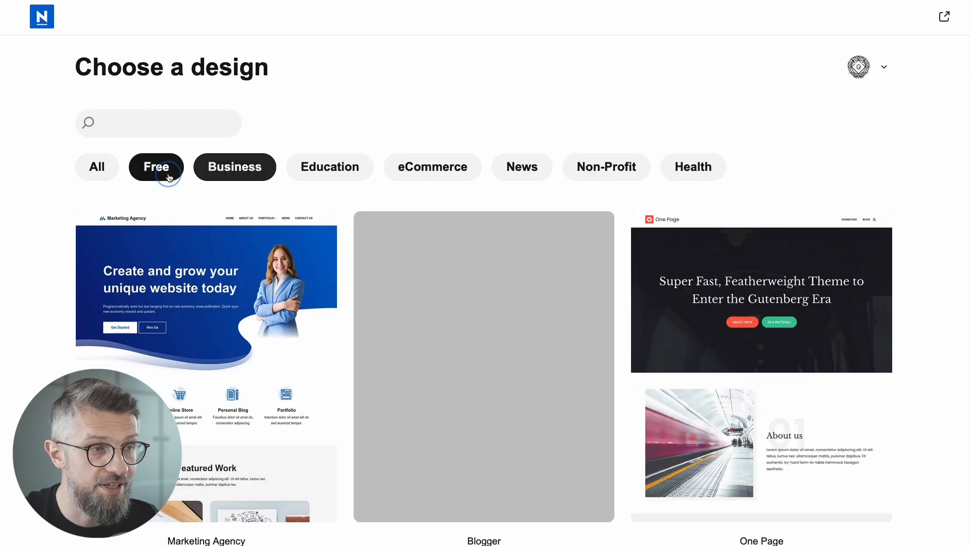
scroll(934, 188, down, 3)
scroll(933, 183, down, 10)
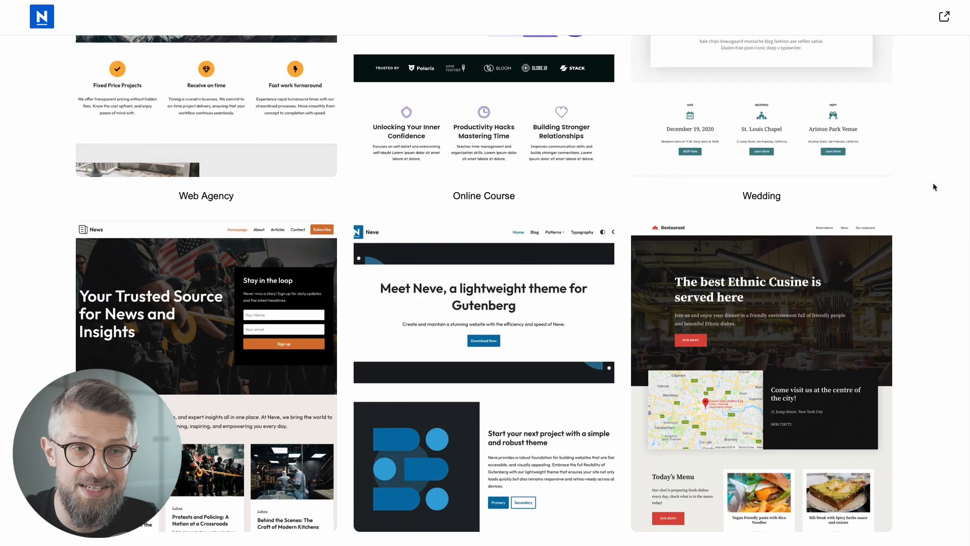
scroll(928, 212, down, 9)
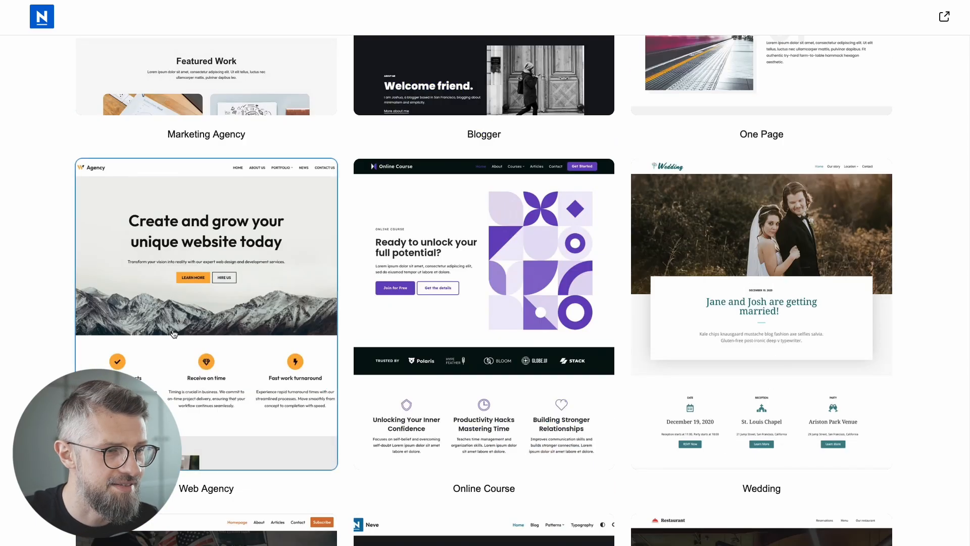
click(193, 338)
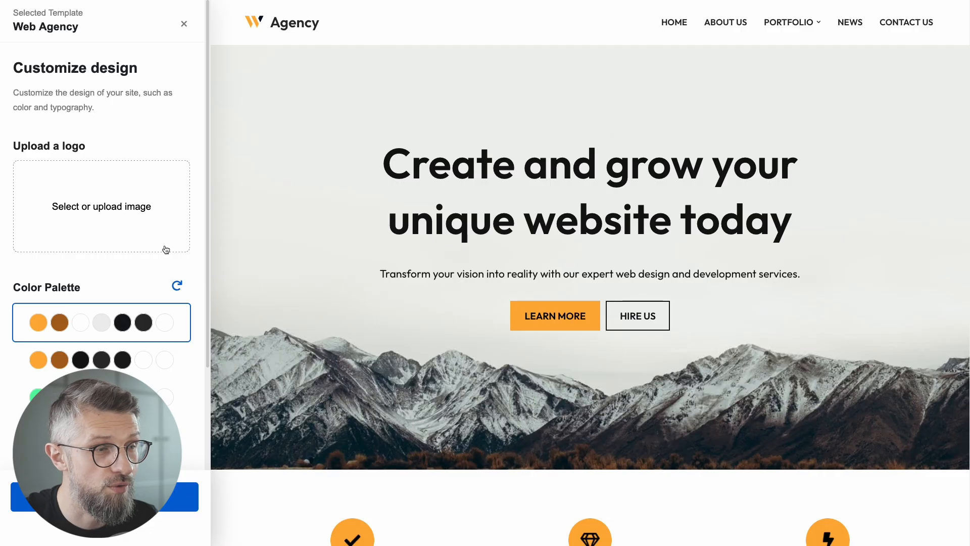
Apply the second typography option, with serif headings, to the Web Agency template and continue to the feature selection
scroll(89, 307, down, 5)
click(38, 427)
click(106, 434)
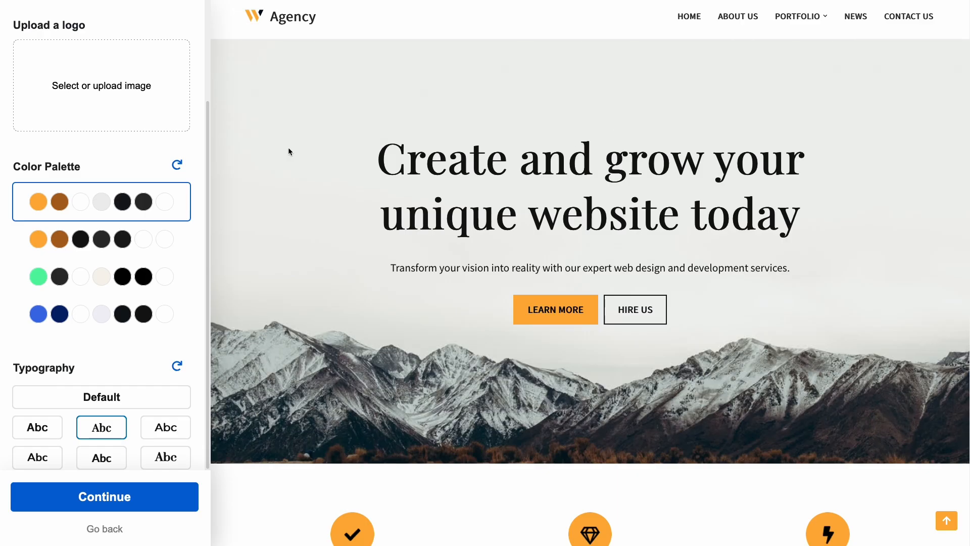
click(104, 496)
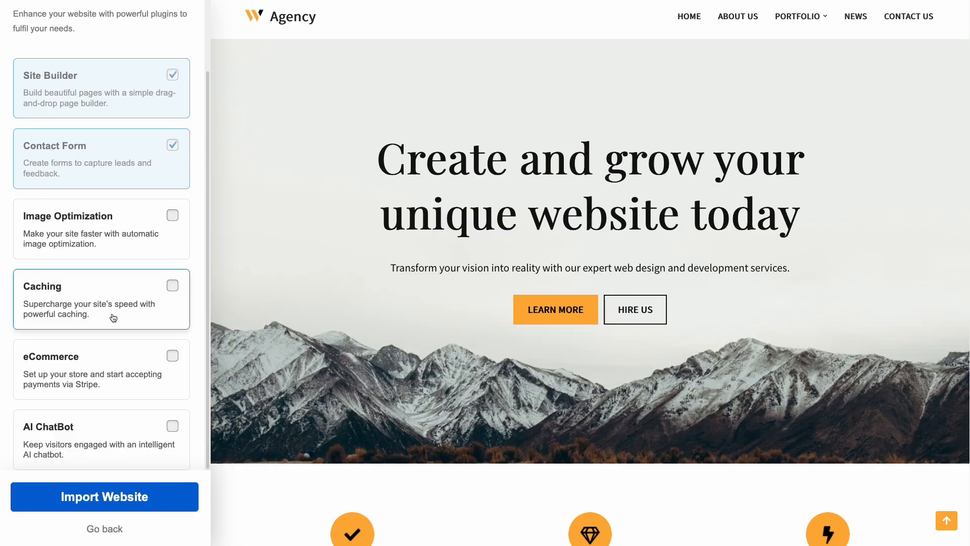
Import the website with only the preselected Site Builder and Contact Form features, skip the survey and view the site
click(160, 500)
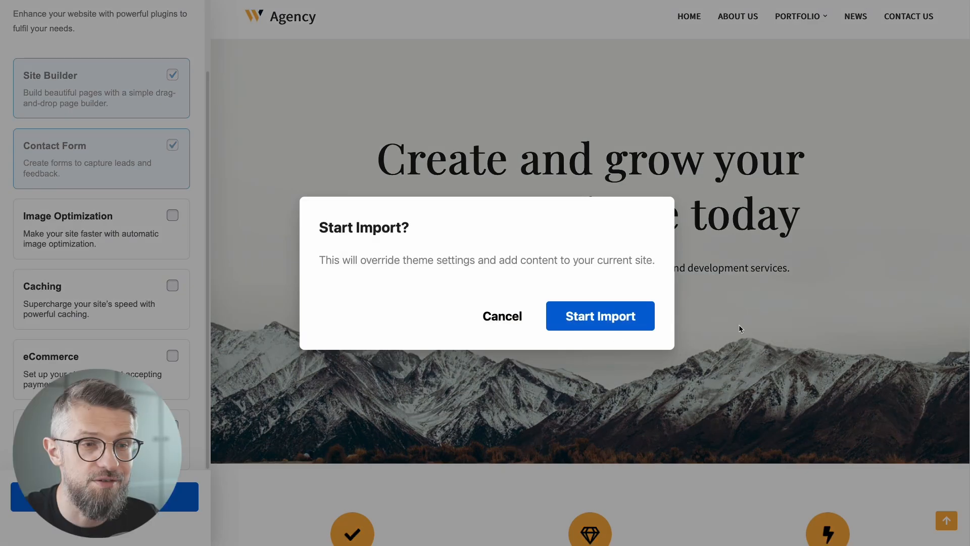
click(616, 327)
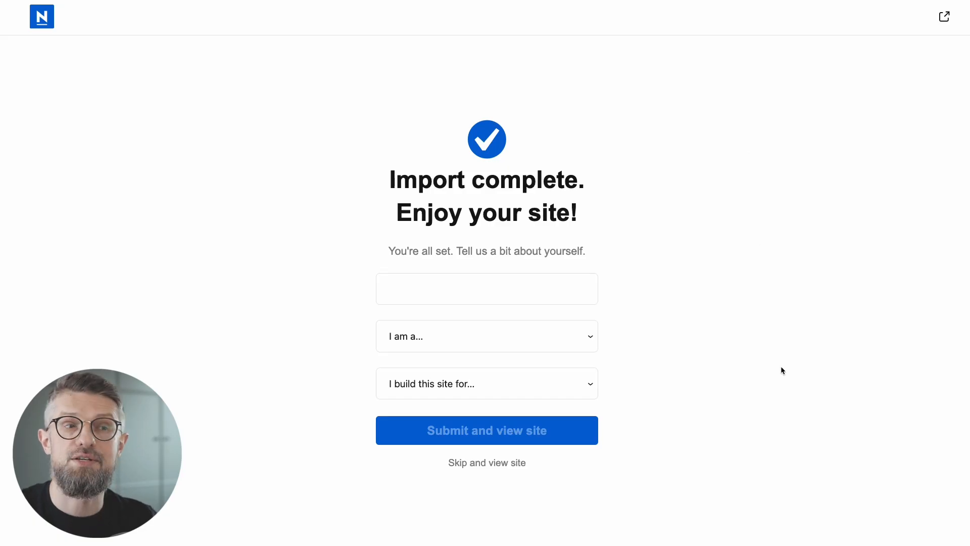
click(499, 465)
scroll(177, 290, down, 15)
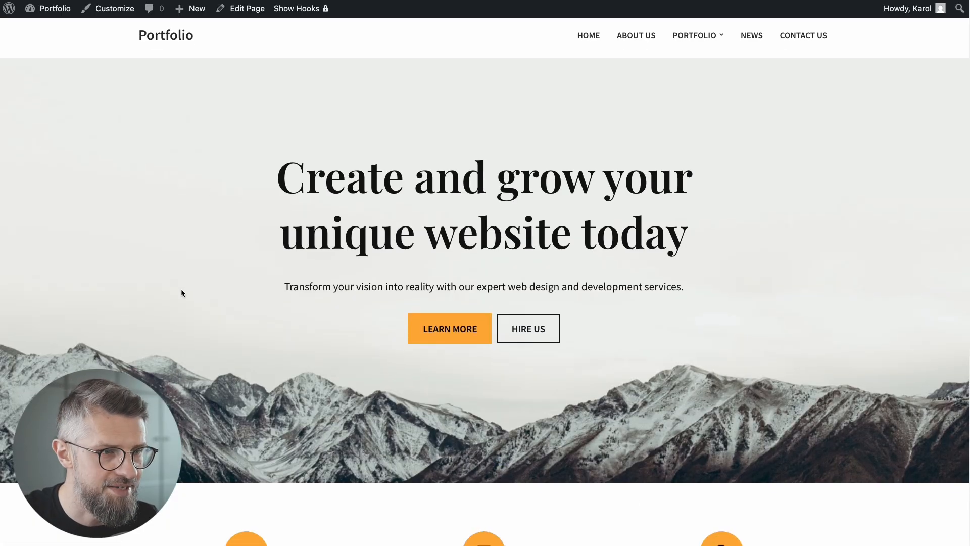
scroll(173, 293, down, 5)
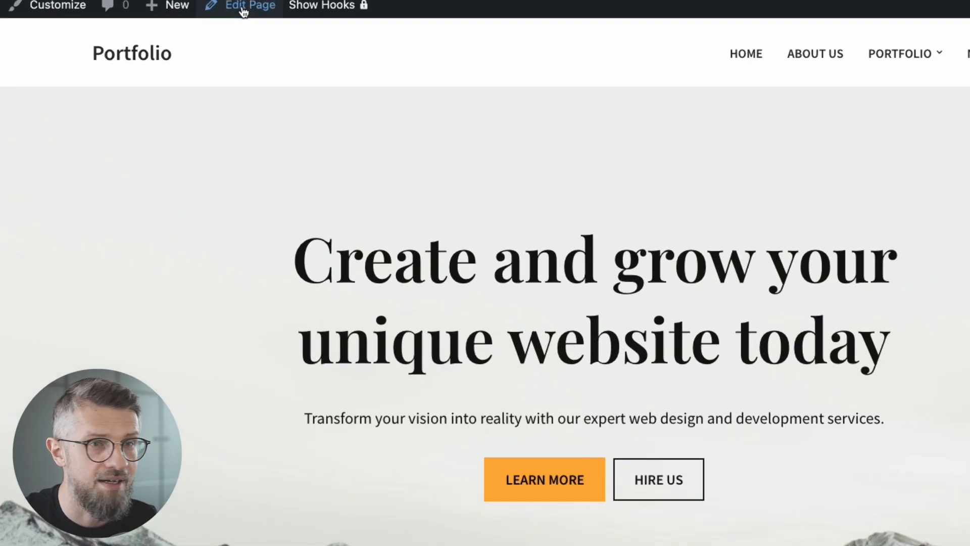
Open the homepage in the block editor and hide the settings sidebar to look through the page content
click(244, 11)
scroll(646, 252, down, 5)
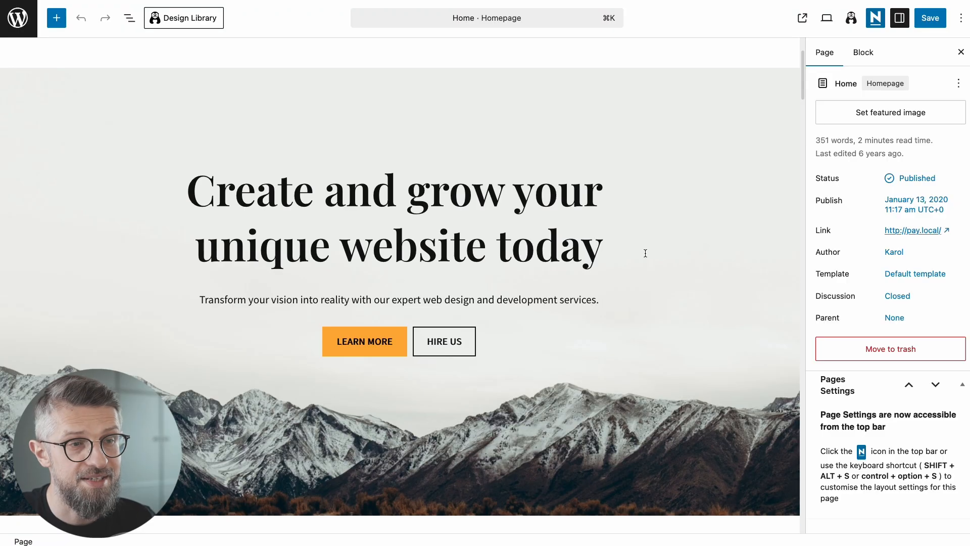
scroll(594, 251, down, 2)
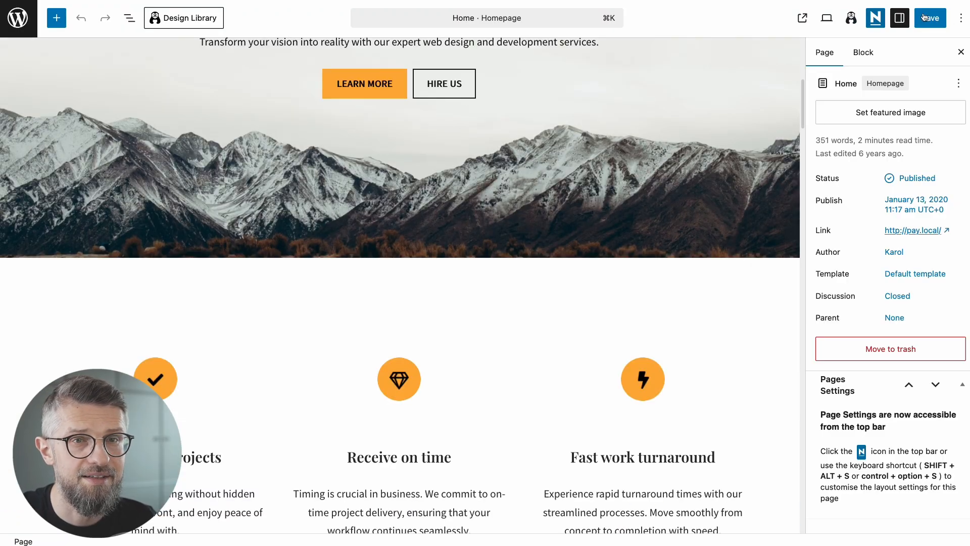
click(900, 17)
scroll(458, 245, up, 5)
scroll(457, 245, down, 10)
scroll(529, 235, up, 11)
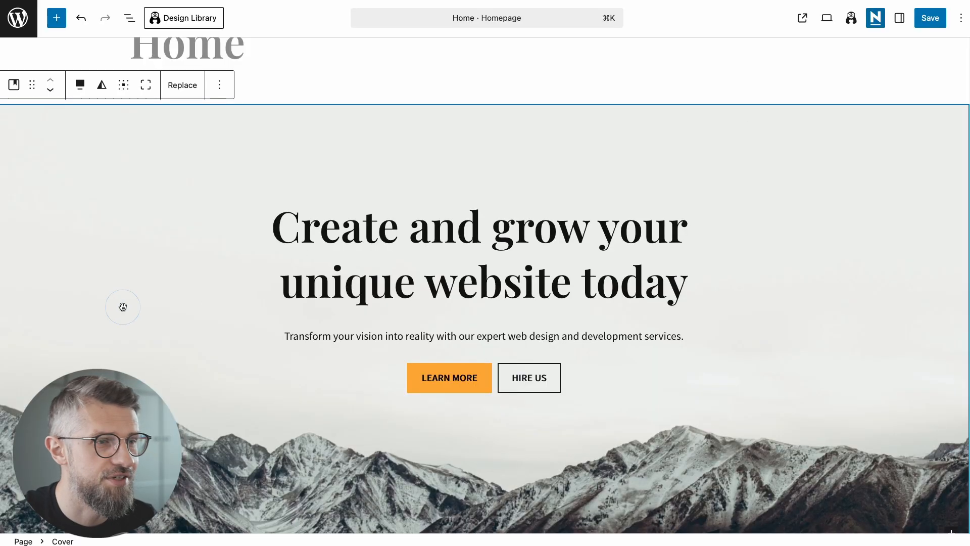
Replace the hero cover's background image with event.jpg from the media library
scroll(202, 339, down, 2)
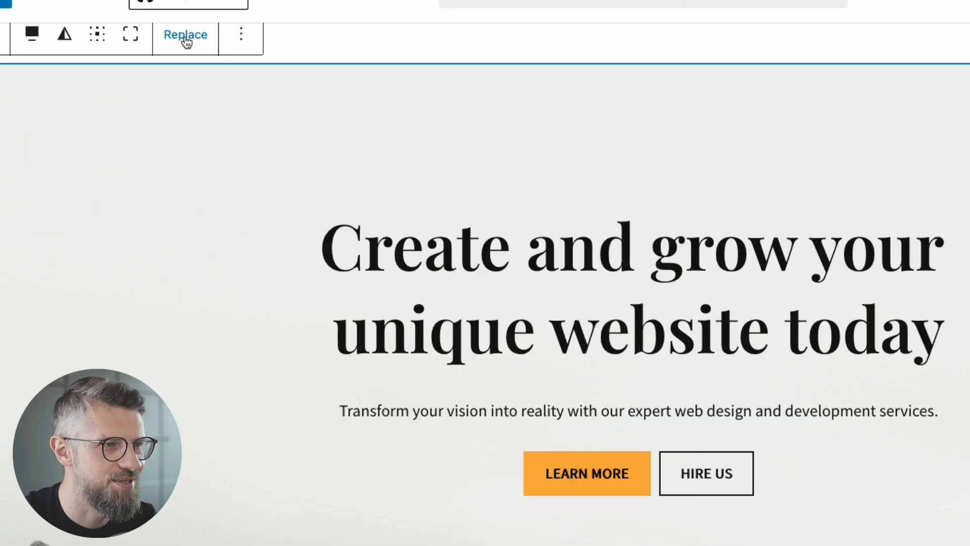
click(186, 42)
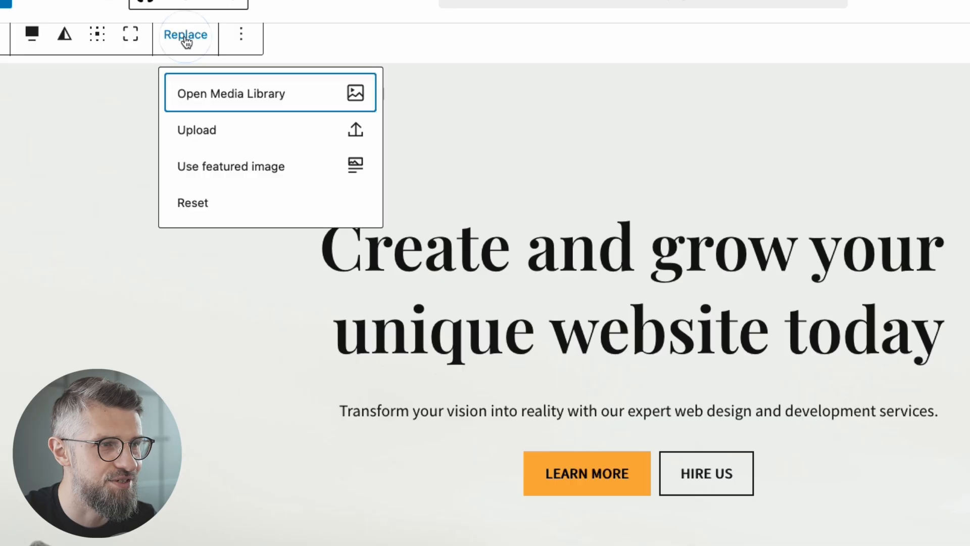
scroll(182, 38, up, 1)
click(251, 144)
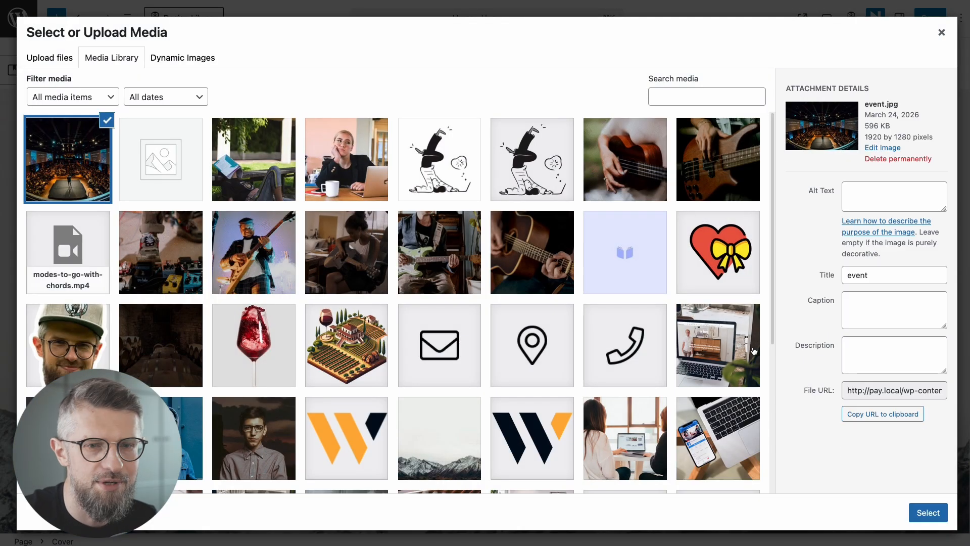
click(928, 513)
scroll(452, 267, up, 1)
Set the text color of the hero heading to white in its block settings
click(452, 267)
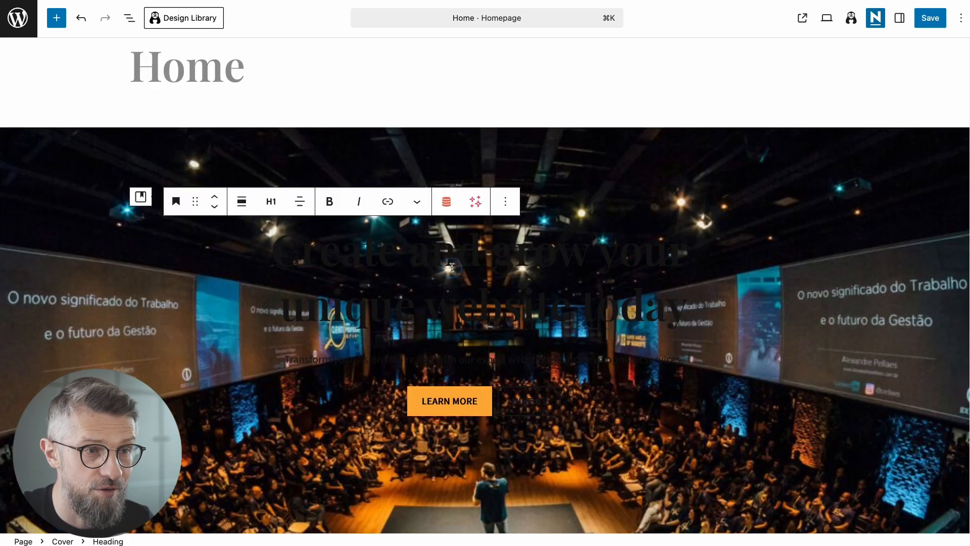
click(379, 259)
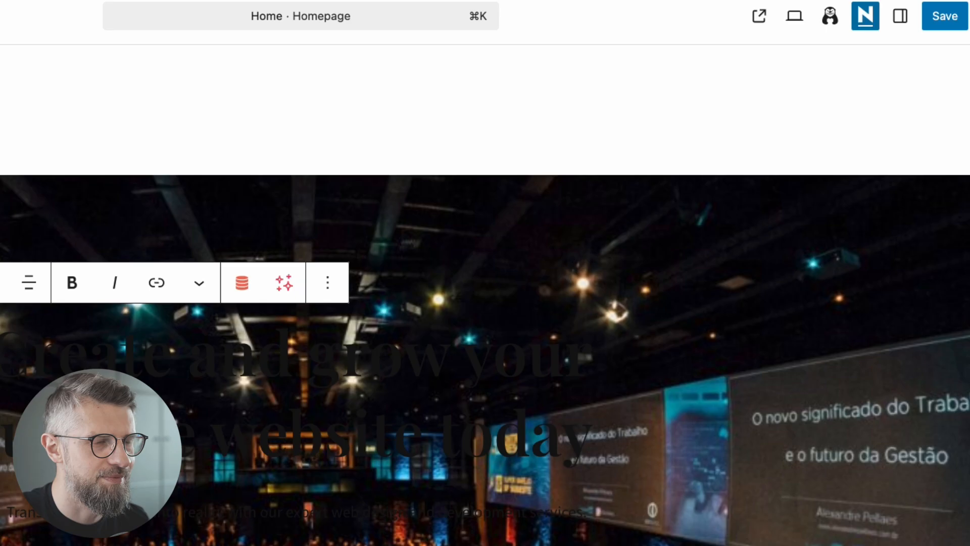
click(900, 18)
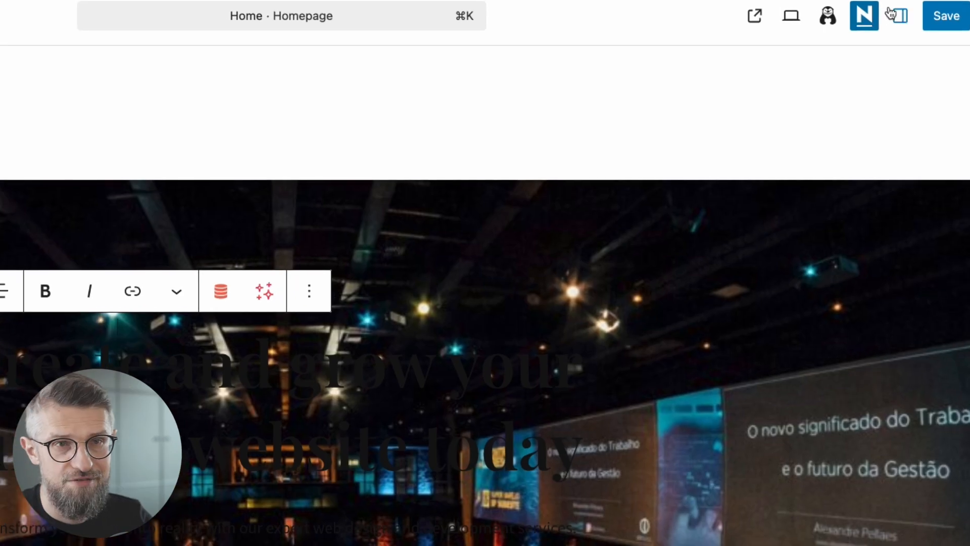
click(859, 220)
click(952, 223)
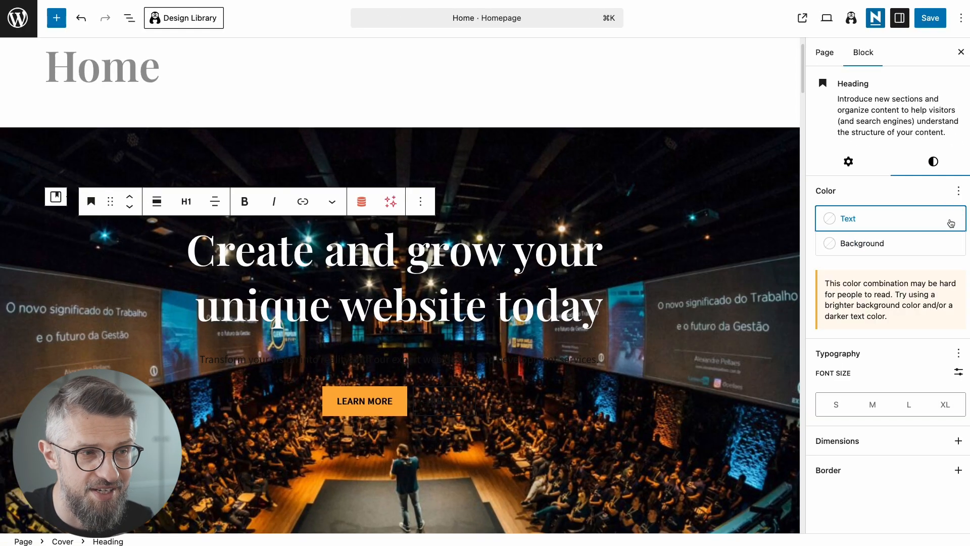
Redo the undone heading edits to restore the hero heading text "Crafting Moments That Become Memories"
click(513, 354)
key(super+z)
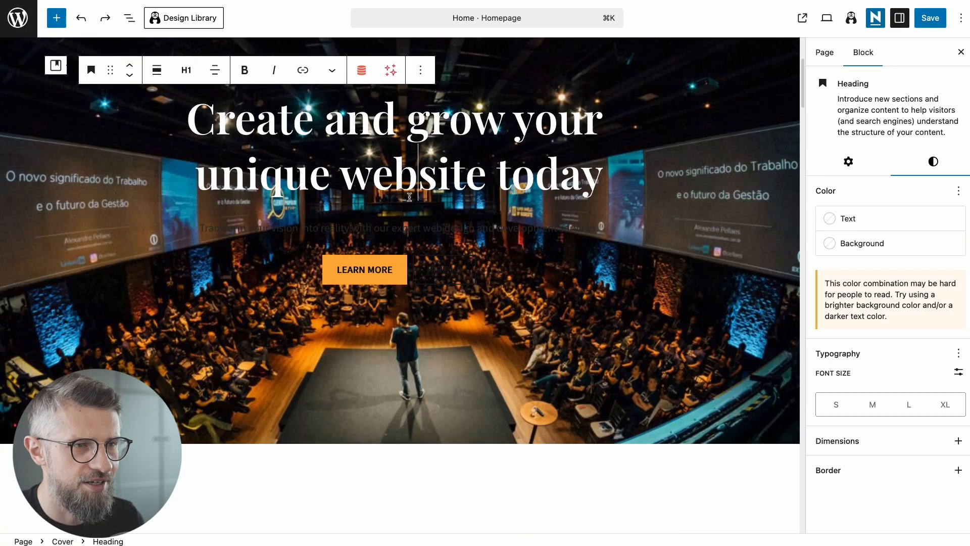
key(super+shift+z)
key(super+shift+z)
key(super+shift+z)
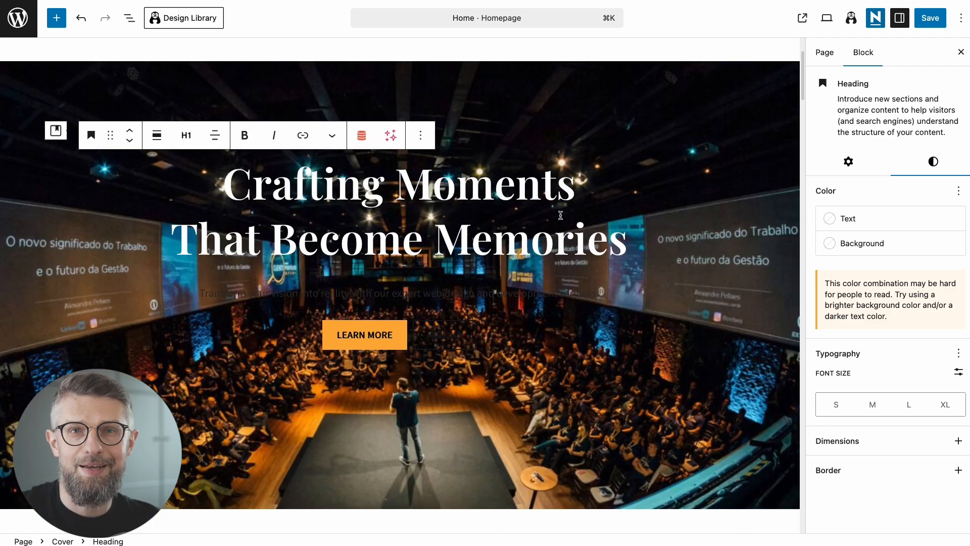
Replace the hero paragraph with "Professional event planning and coordination for corporate galas" and set its text color to Neve - Text Dark Background
click(482, 293)
key(super+a)
text(Professional event planning and coordination for corporate galas)
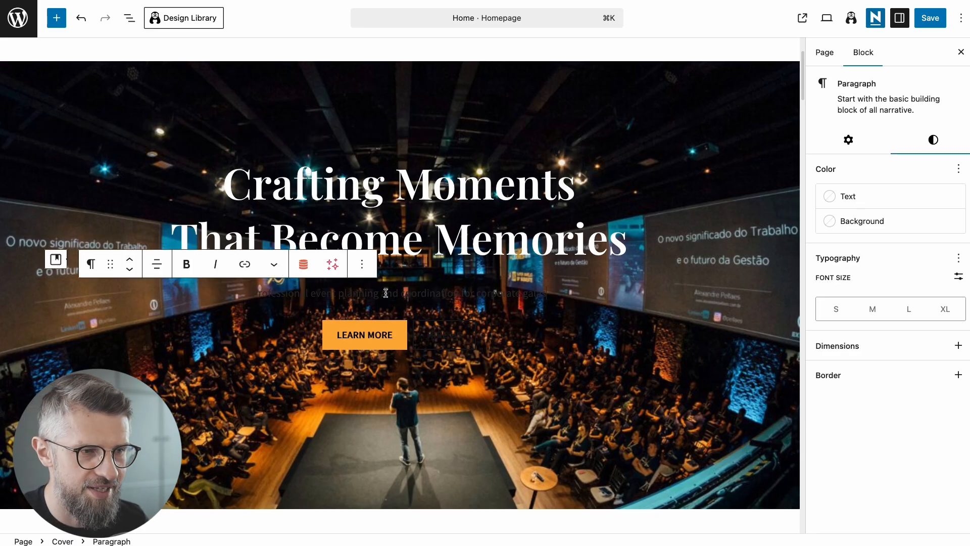
click(893, 195)
click(656, 330)
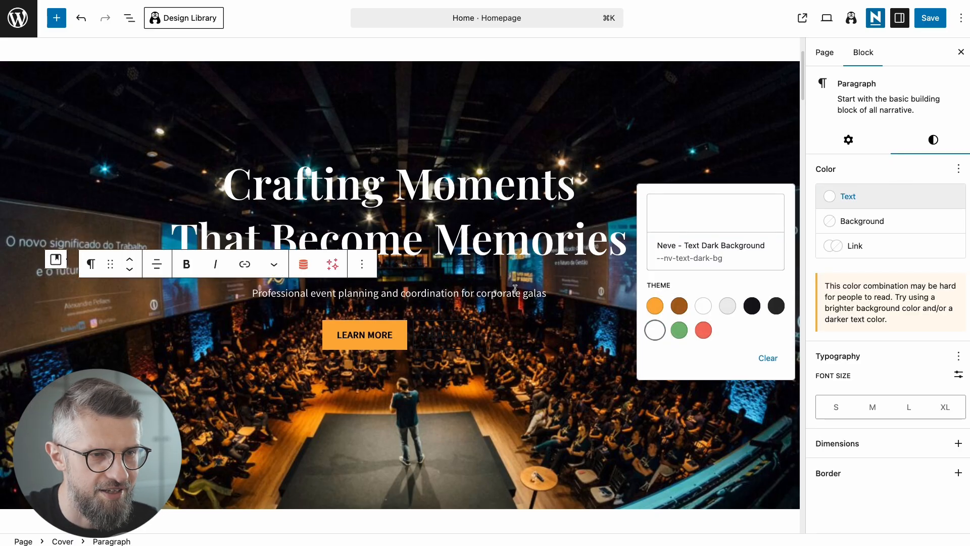
key(Escape)
click(374, 293)
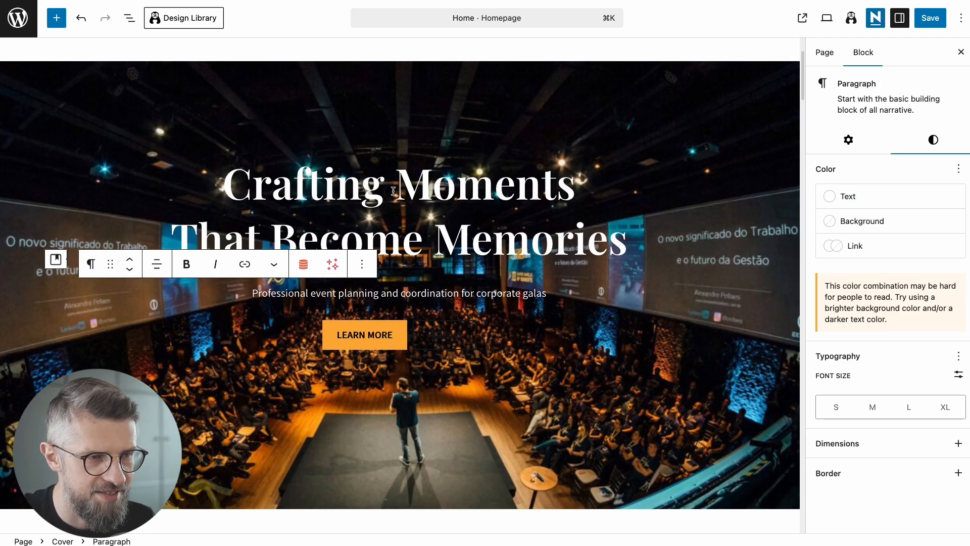
click(393, 191)
click(384, 335)
click(303, 198)
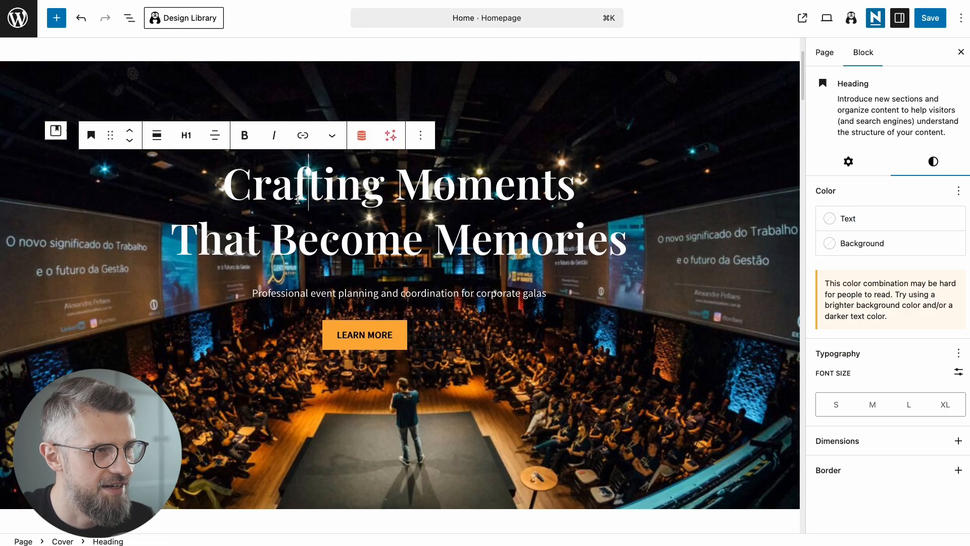
Find the HIRE US button in the hero cover's block structure and delete it, keeping only LEARN MORE
click(129, 18)
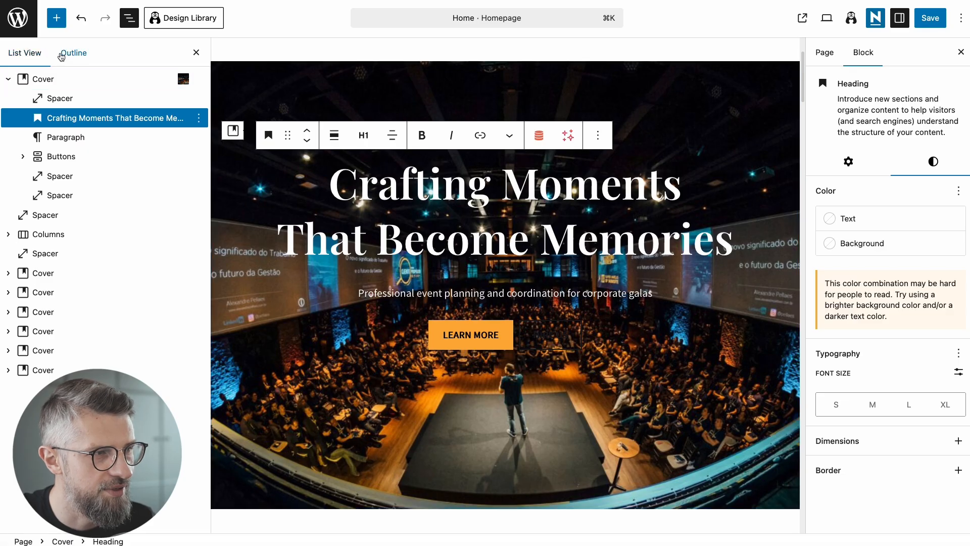
click(66, 137)
click(61, 156)
click(65, 195)
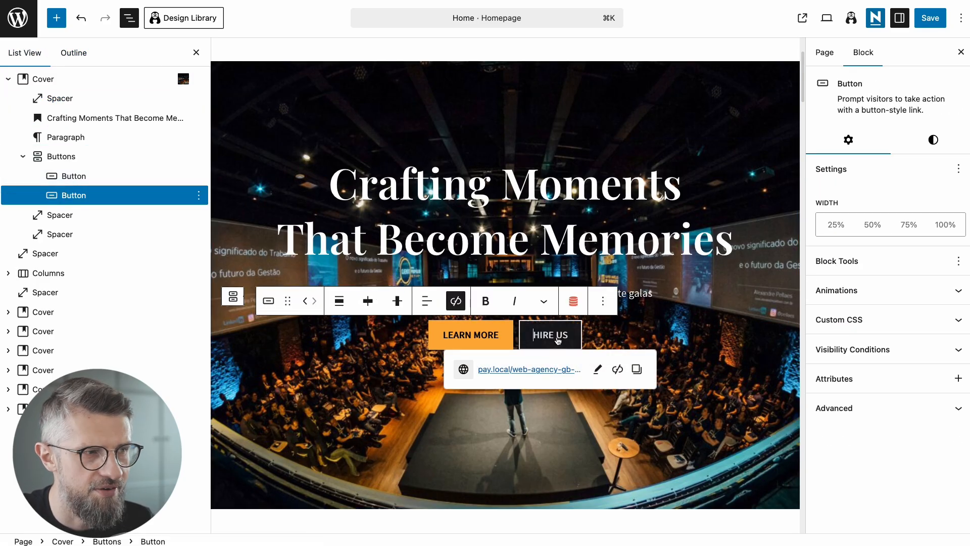
click(198, 195)
scroll(273, 442, down, 3)
click(238, 527)
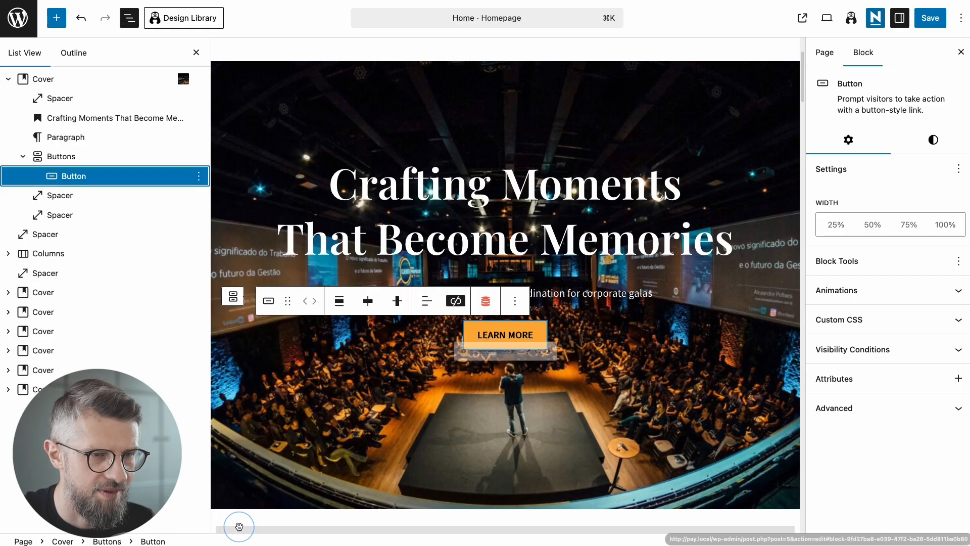
Select the hero Cover block and set its overlay opacity to 80
click(551, 294)
click(620, 282)
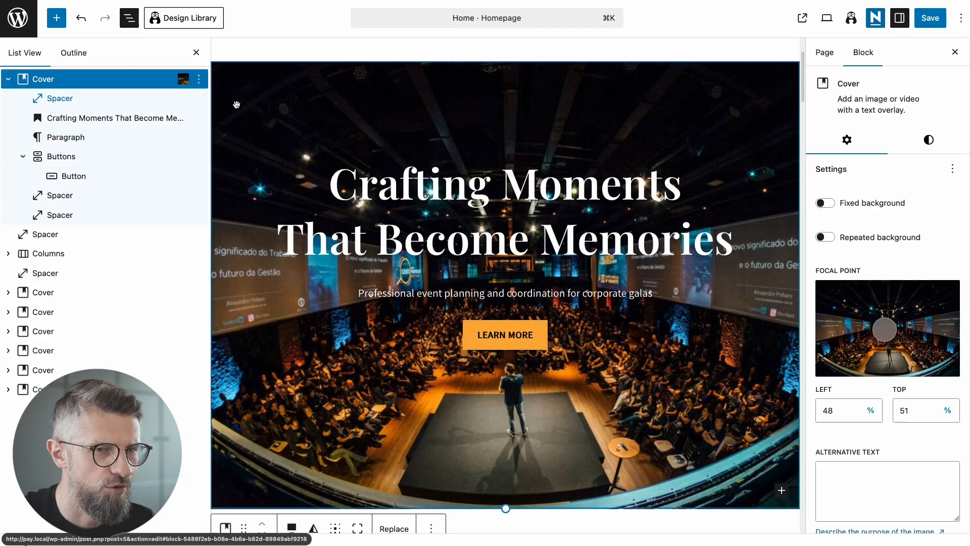
click(196, 52)
scroll(887, 339, down, 5)
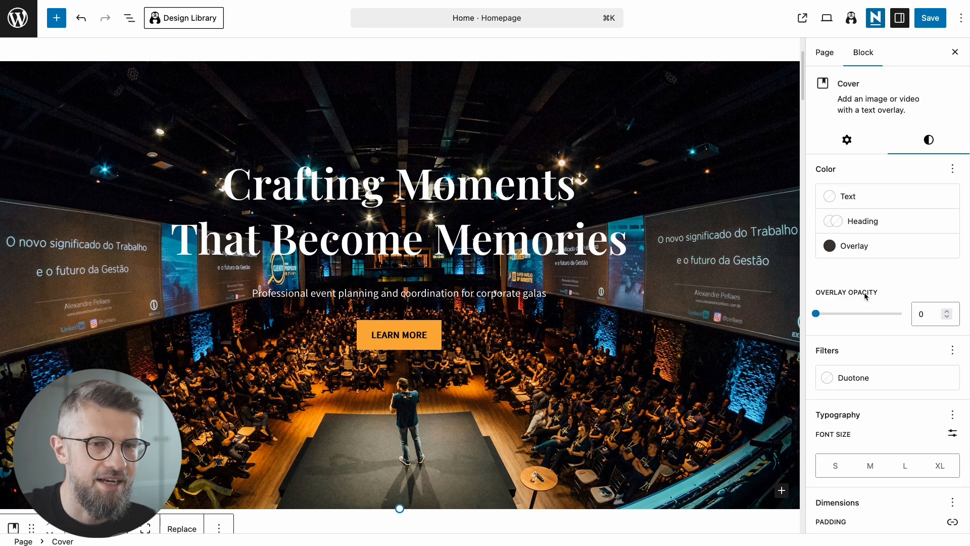
drag(818, 317, 850, 313)
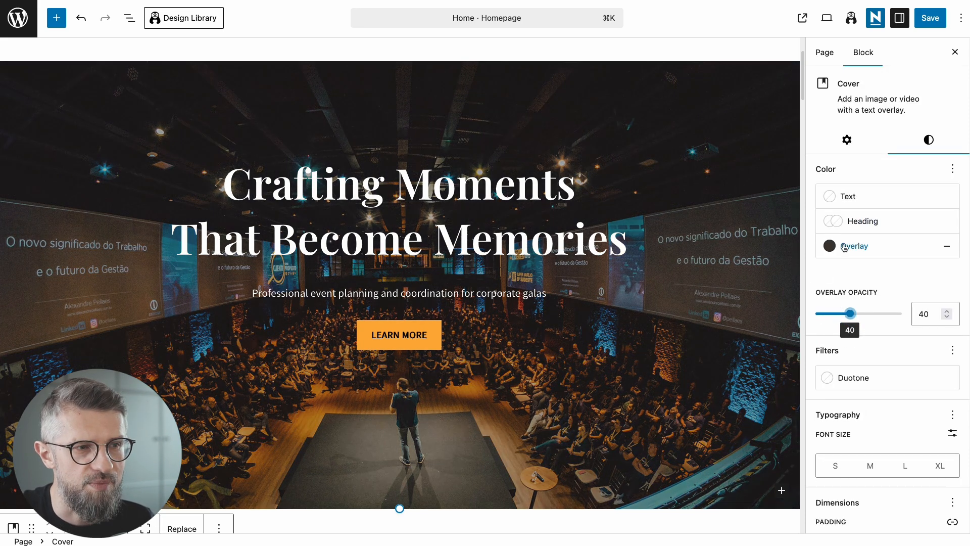
mouse_move(863, 314)
mouse_down()
mouse_move(889, 313)
mouse_move(874, 313)
mouse_up()
scroll(478, 303, up, 2)
scroll(487, 343, down, 5)
scroll(505, 346, up, 5)
drag(879, 313, 885, 314)
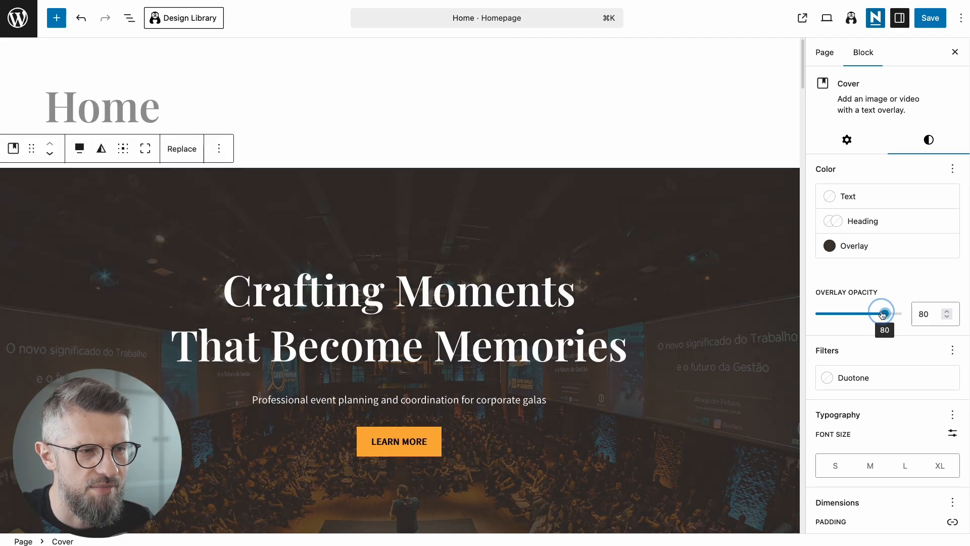
Rewrite the three feature columns with event service copy headed "Full-Service Planning", "Event Design & Styling" and "On-the-Day Coordination"
scroll(680, 359, down, 1)
scroll(677, 377, down, 8)
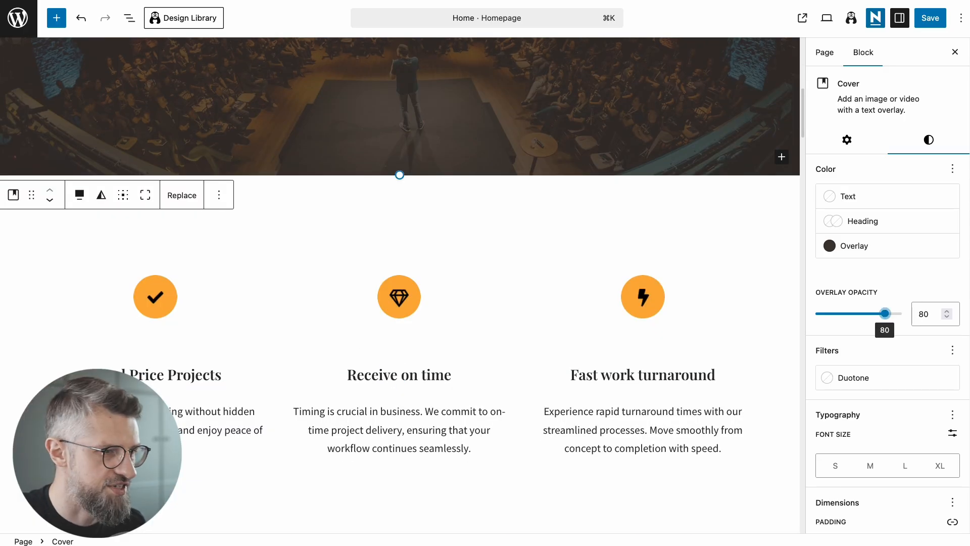
click(90, 374)
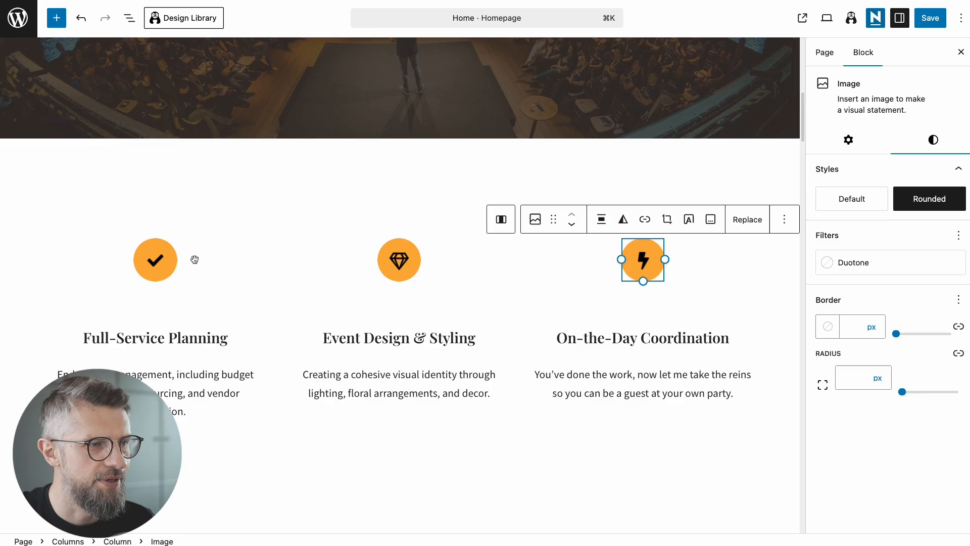
Replace the three feature icons with media library images: the sparkles (2728_color.png), the confetti ball and the magic wand
click(151, 262)
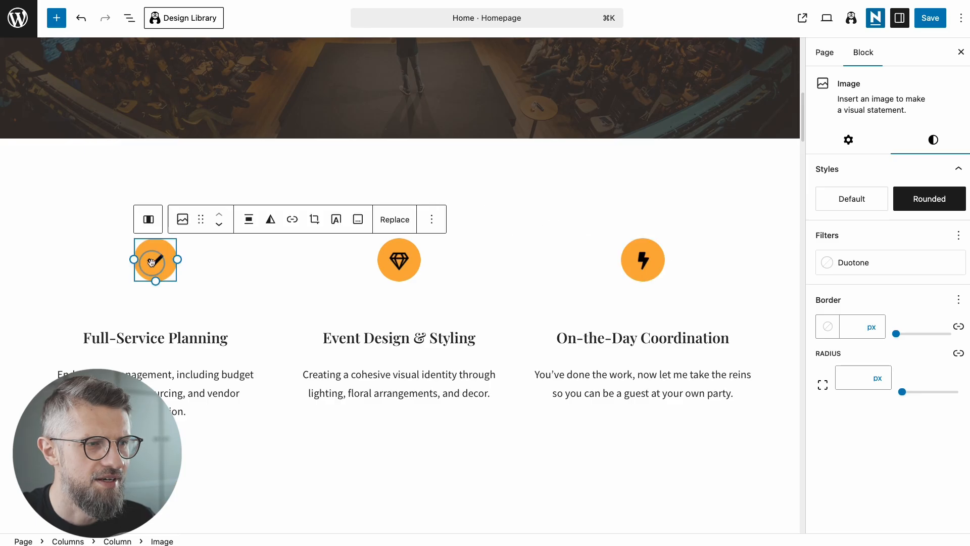
click(399, 221)
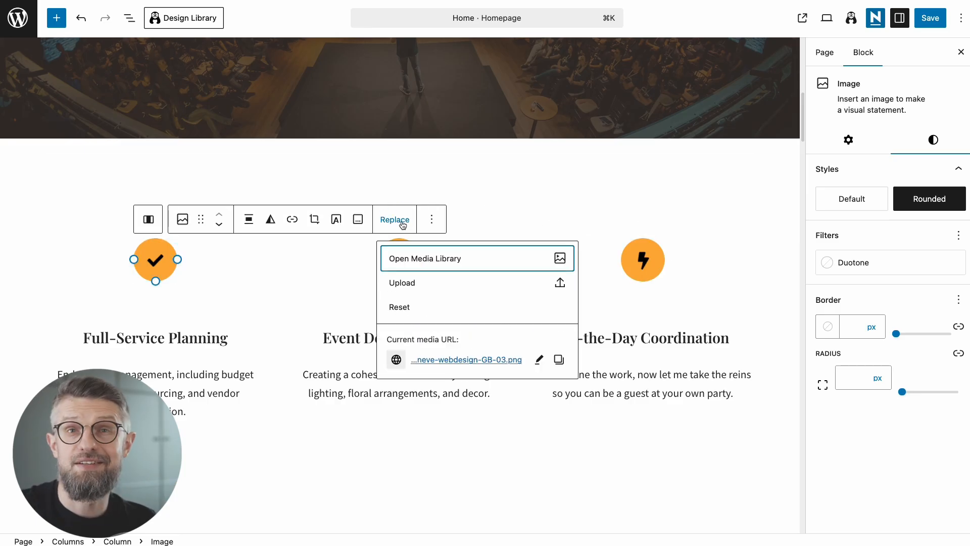
click(469, 265)
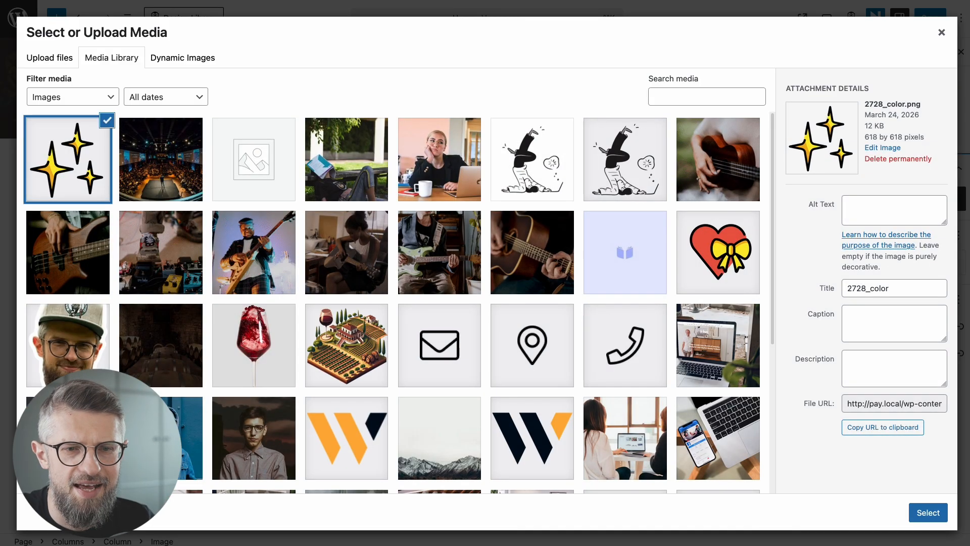
click(929, 513)
click(389, 273)
click(639, 218)
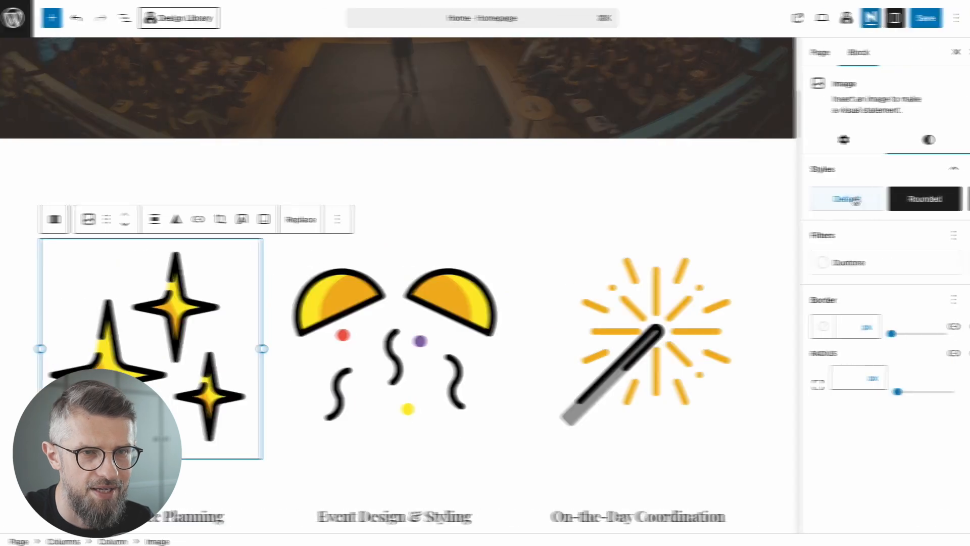
Set the width of the three feature images to 200 px
click(847, 139)
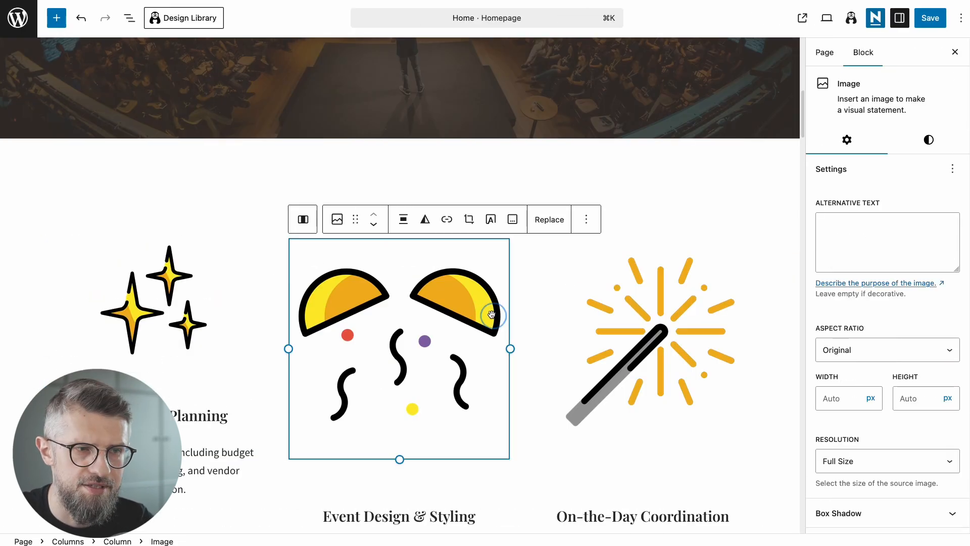
click(852, 400)
text(200)
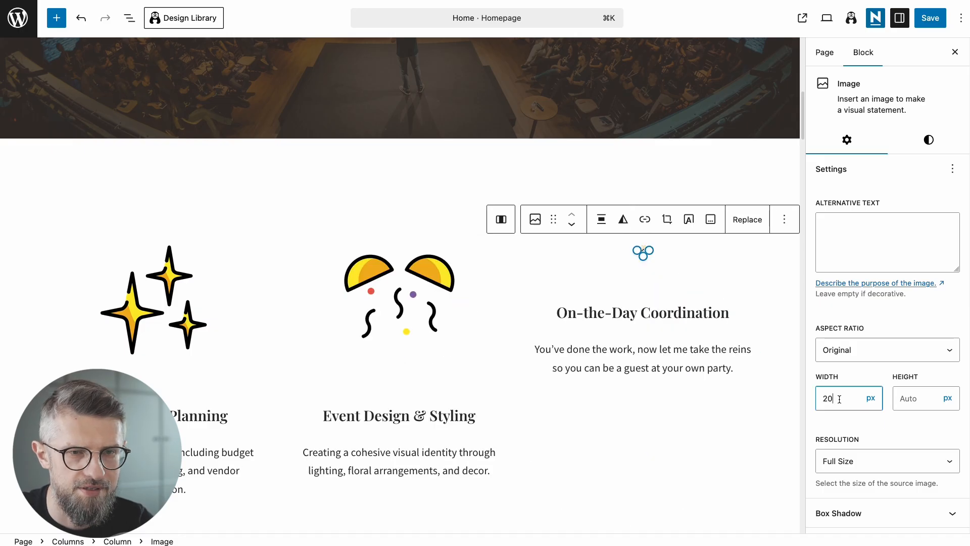
text(0)
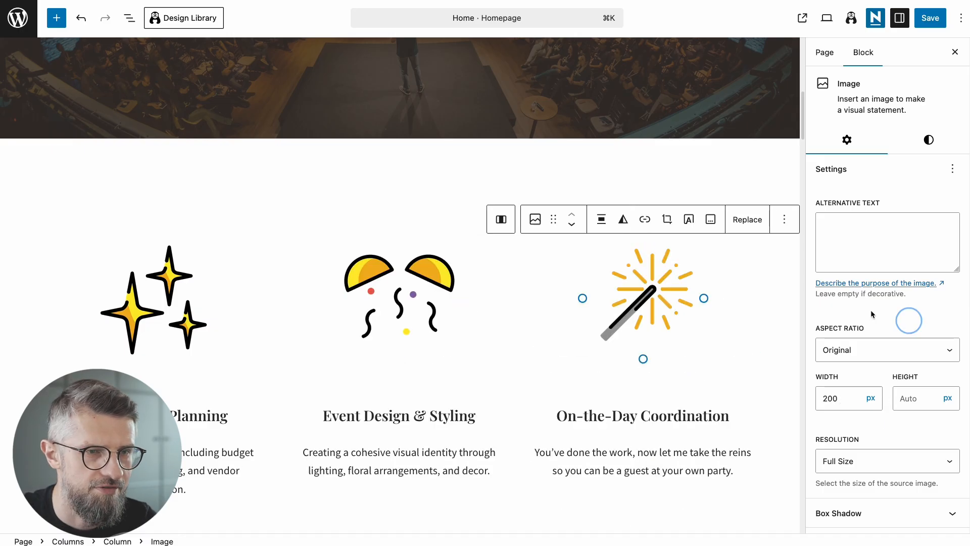
click(652, 412)
Change the Web Design heading to "The Midnight Gala" and its paragraph to "A high-end charity fundraiser requiring a "Celestial" theme."
scroll(198, 332, down, 3)
scroll(198, 332, down, 5)
scroll(200, 338, up, 3)
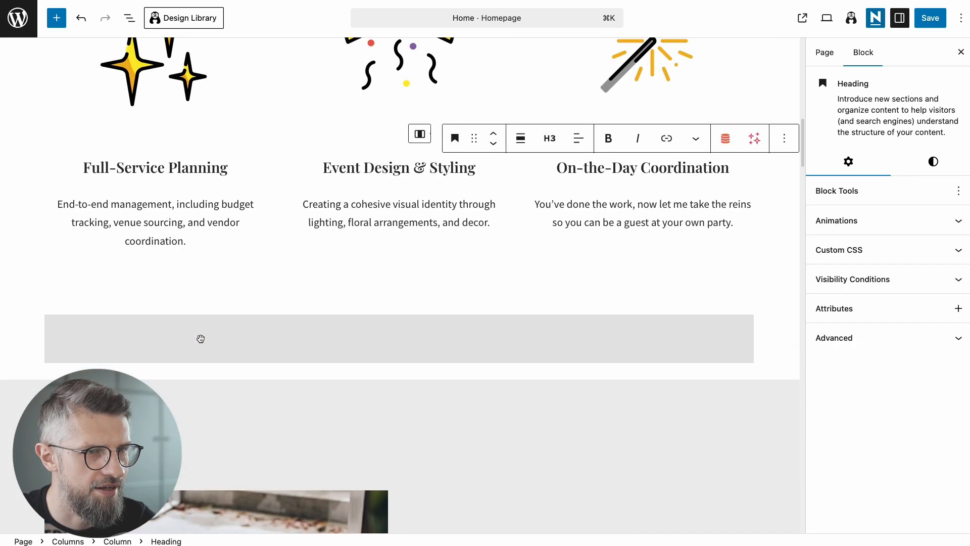
scroll(201, 340, down, 7)
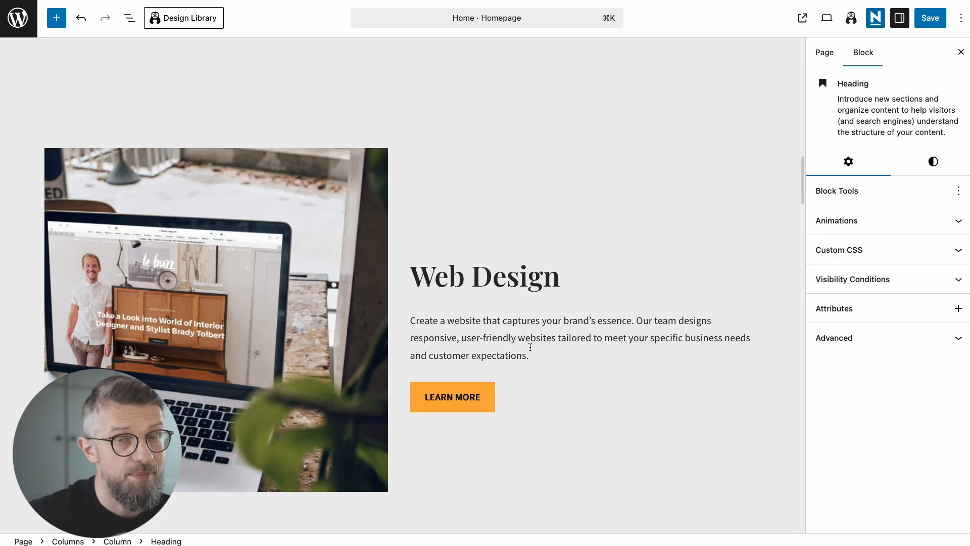
scroll(642, 303, down, 3)
scroll(642, 304, up, 1)
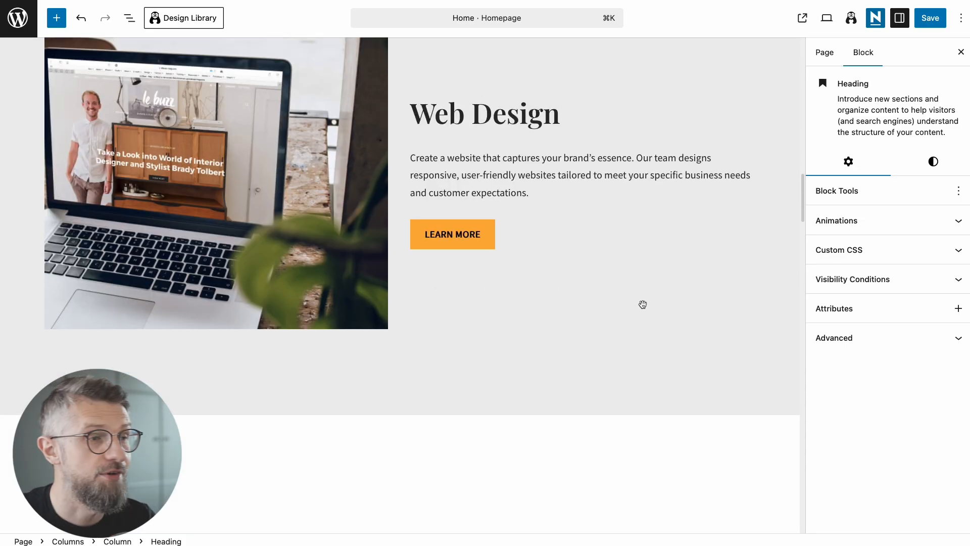
scroll(648, 284, up, 2)
scroll(632, 299, up, 5)
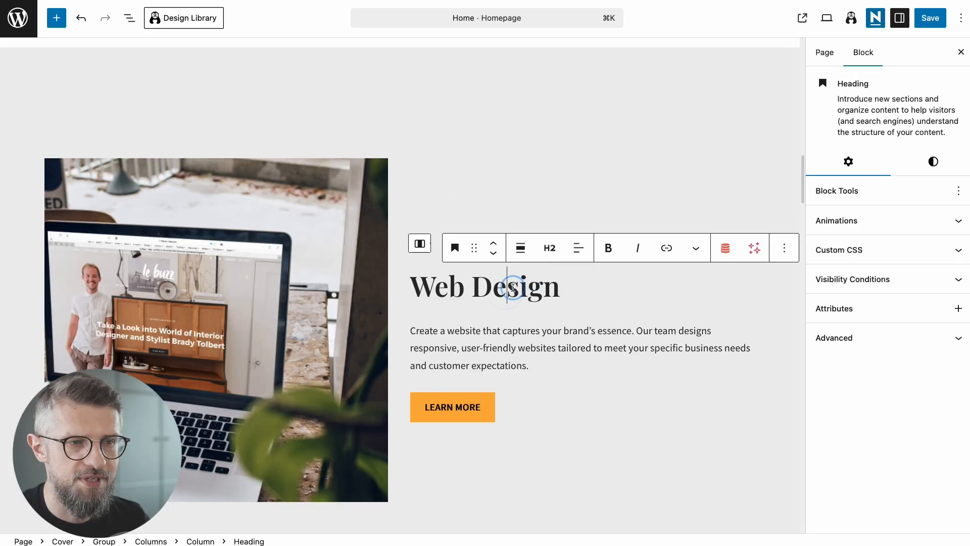
triple_click(535, 286)
text(The Midnight Gala)
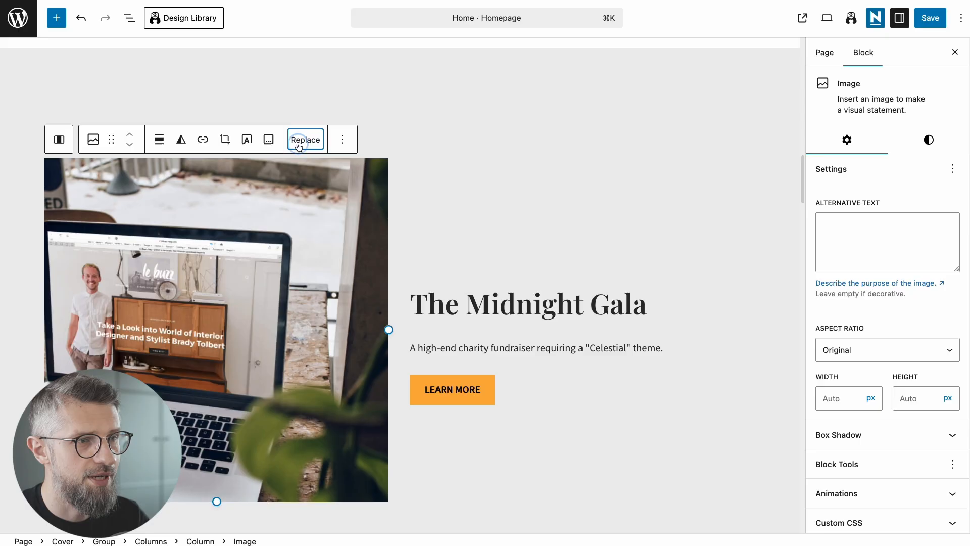
Replace the laptop image beside The Midnight Gala with the conference hall audience photo from the media library
click(305, 140)
click(353, 179)
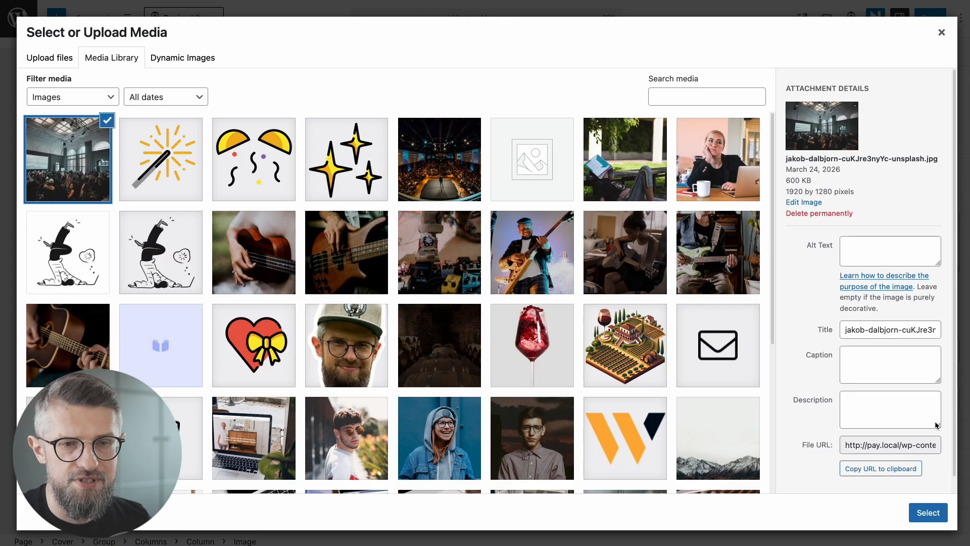
click(928, 513)
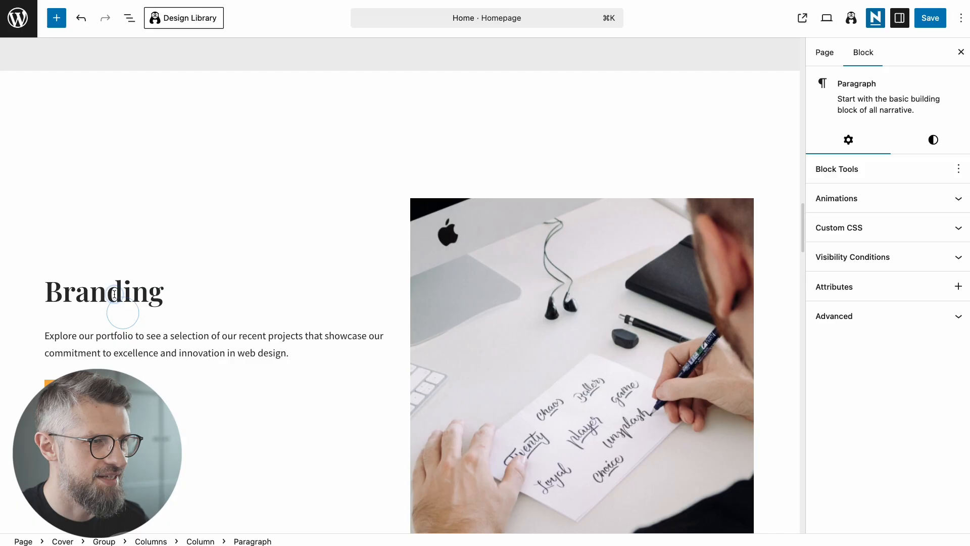
Change the Branding heading to "TechPulse Product Launch" and its paragraph to "An industrial-chic launch event for a new software suite."
double_click(115, 294)
text(TechPulse Product Launch)
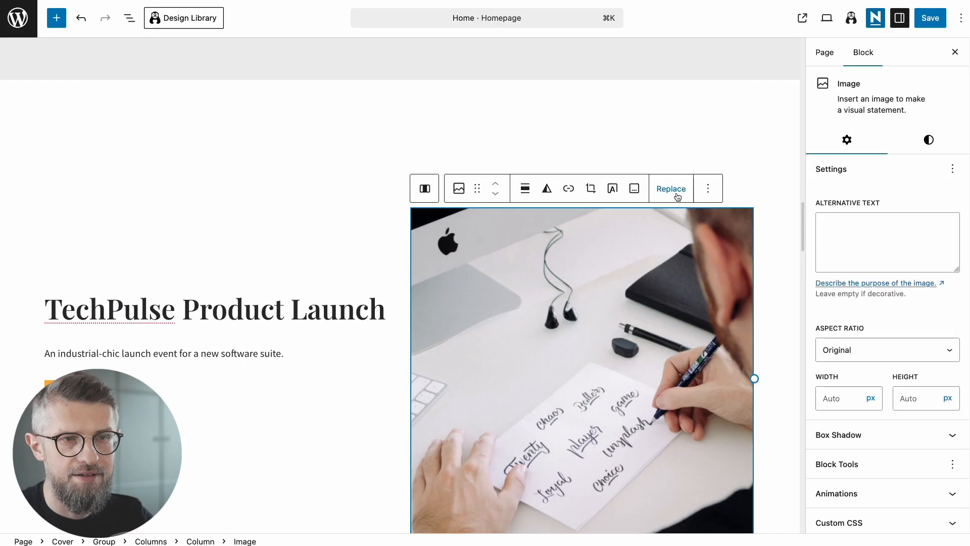
Replace the image beside TechPulse Product Launch with the champagne toast photo and set its resolution to Full Size
click(671, 189)
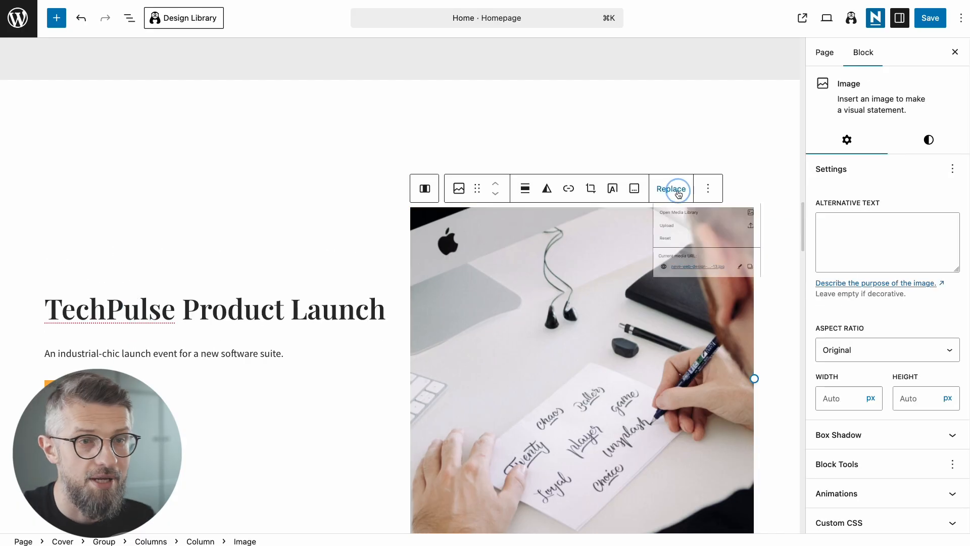
click(689, 218)
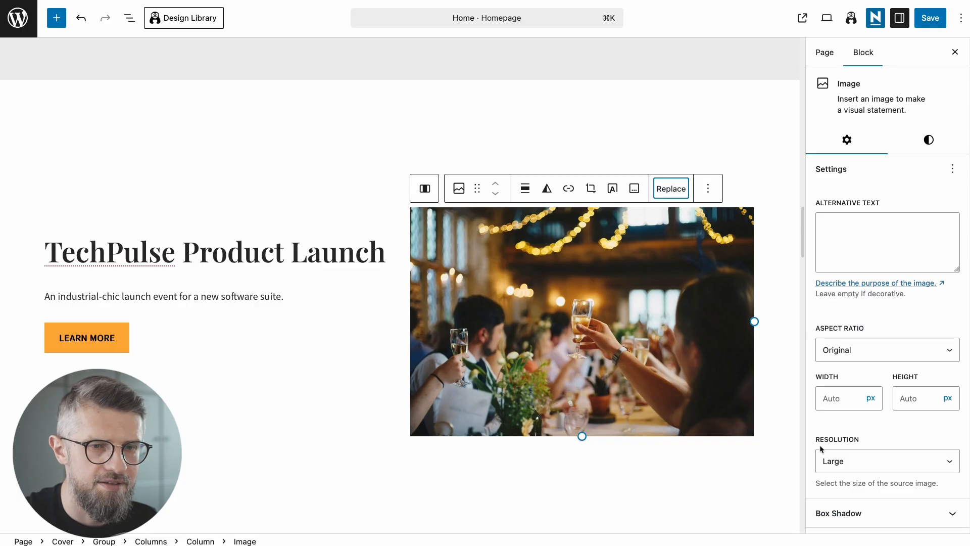
click(834, 459)
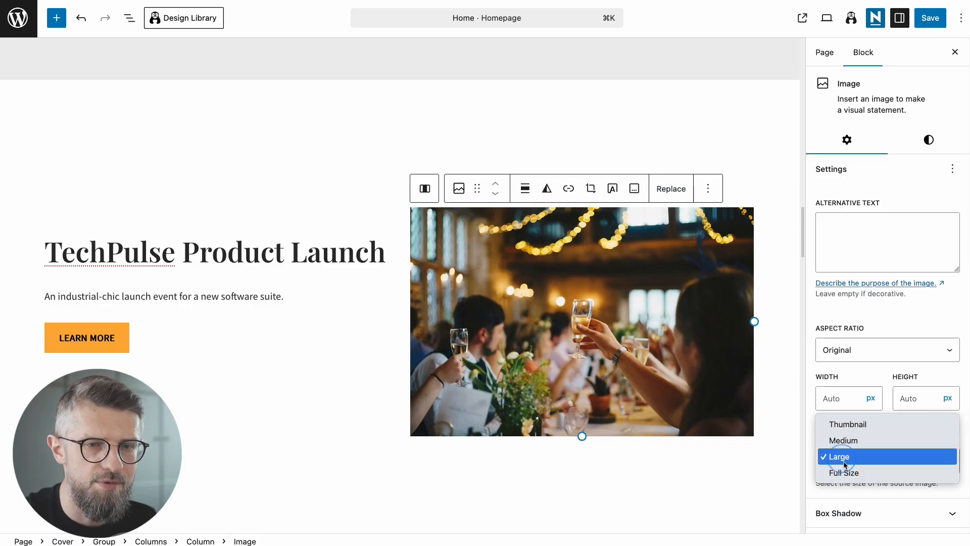
click(834, 470)
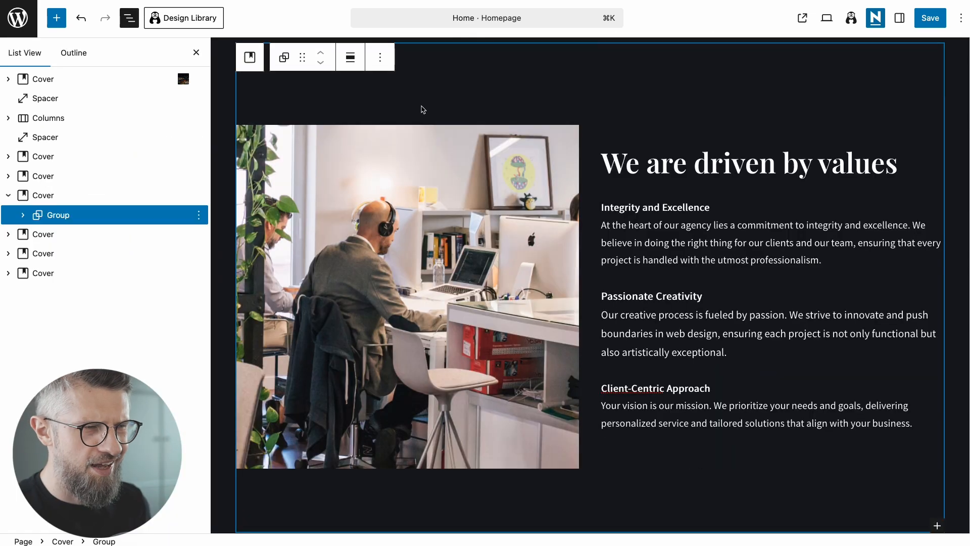
Insert the testimonial pattern with one round portrait beside a single quote into the "We are driven by values" cover
scroll(480, 146, up, 3)
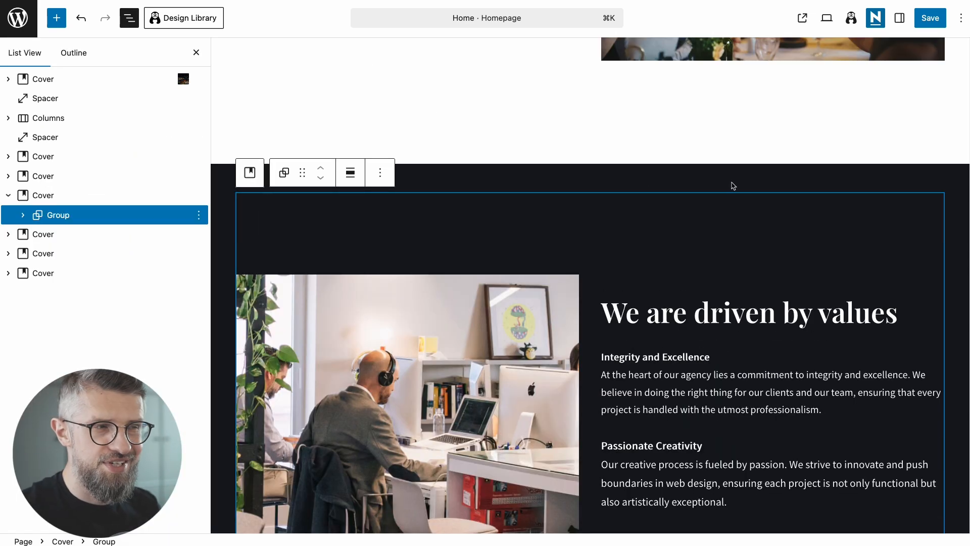
click(57, 18)
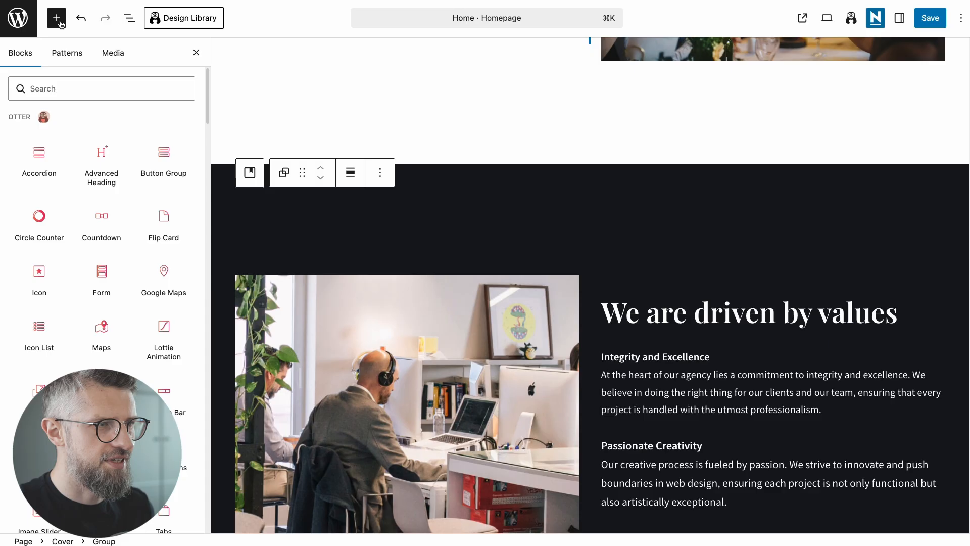
click(68, 53)
scroll(82, 405, down, 2)
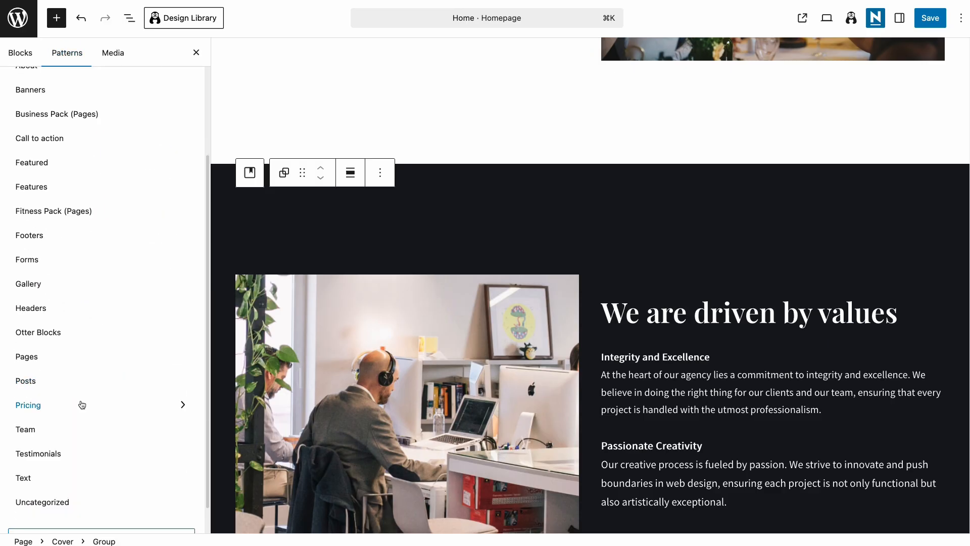
click(77, 463)
scroll(82, 462, down, 3)
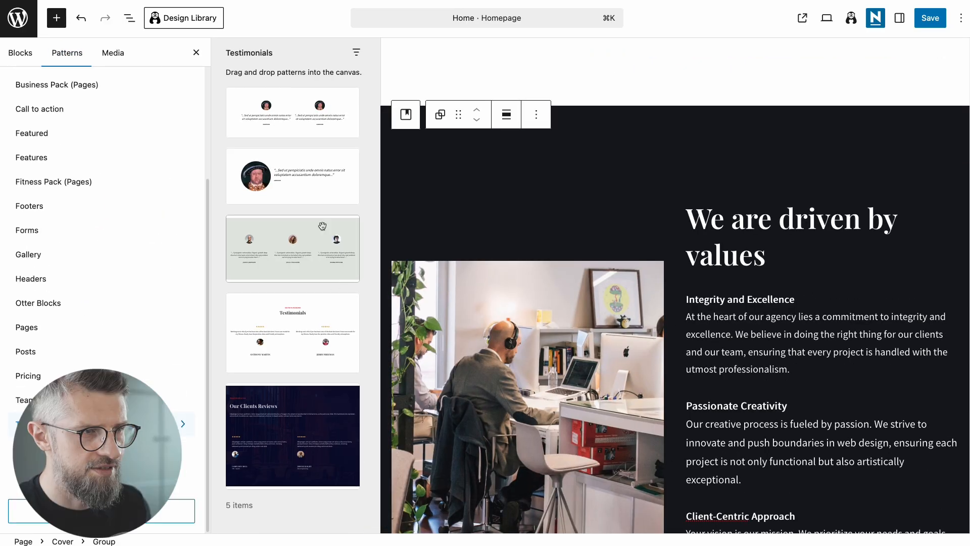
click(313, 173)
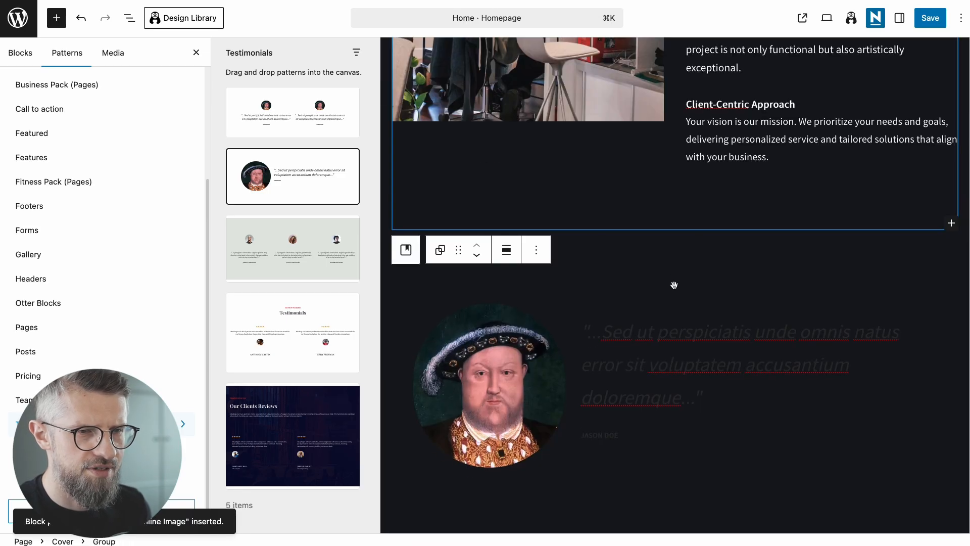
scroll(759, 346, down, 1)
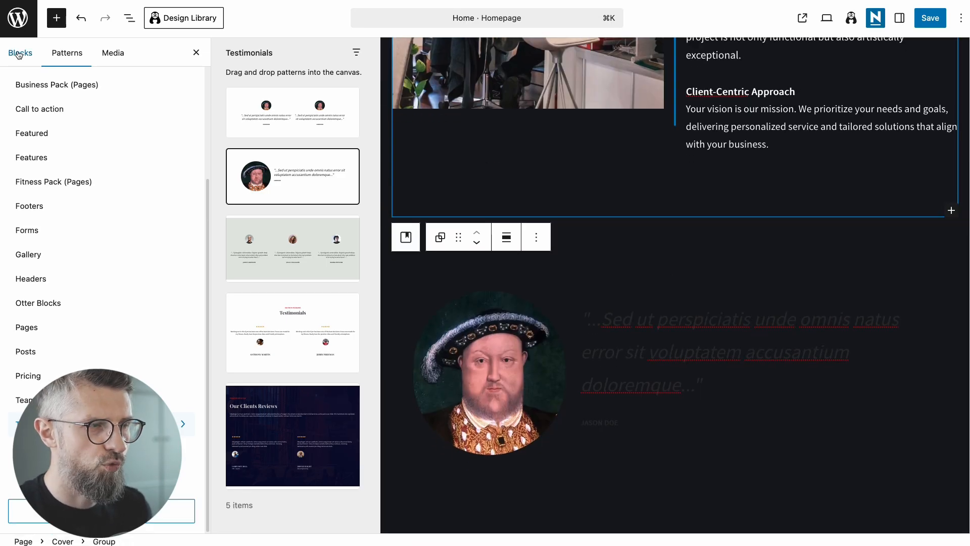
Delete the "We are driven by values" group above the inserted testimonial in the same cover
click(130, 17)
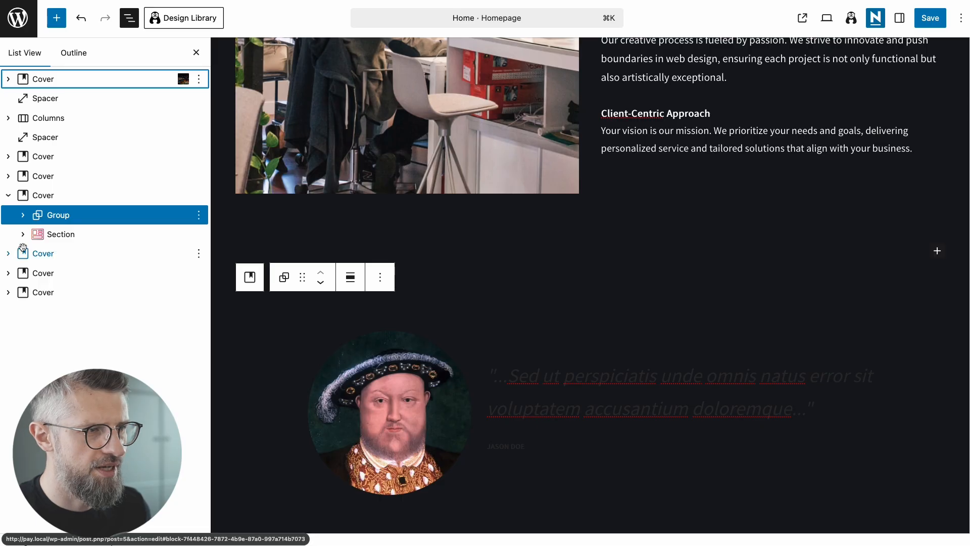
click(75, 237)
click(199, 216)
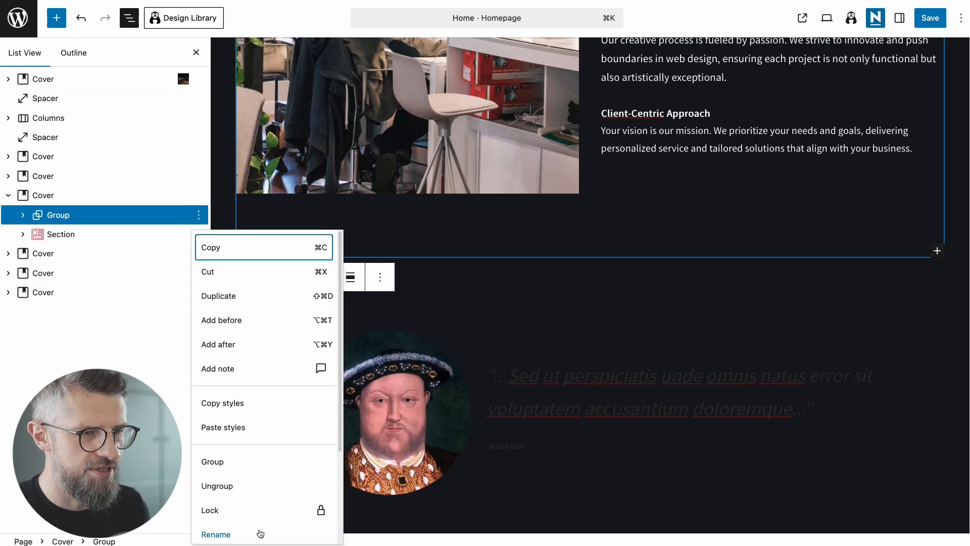
scroll(260, 534, down, 2)
click(217, 442)
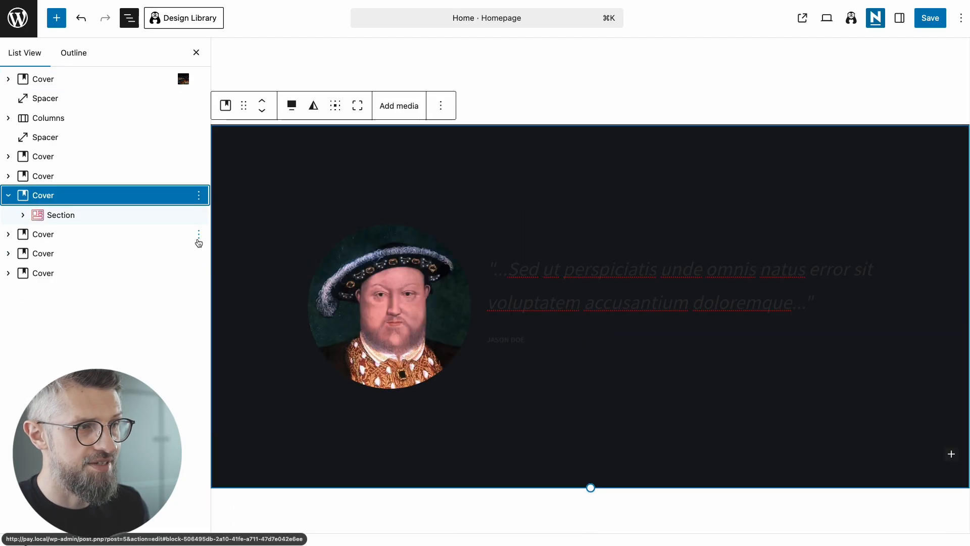
Set the text colour of the testimonial quote and of the author line beneath it to white
click(34, 220)
click(196, 53)
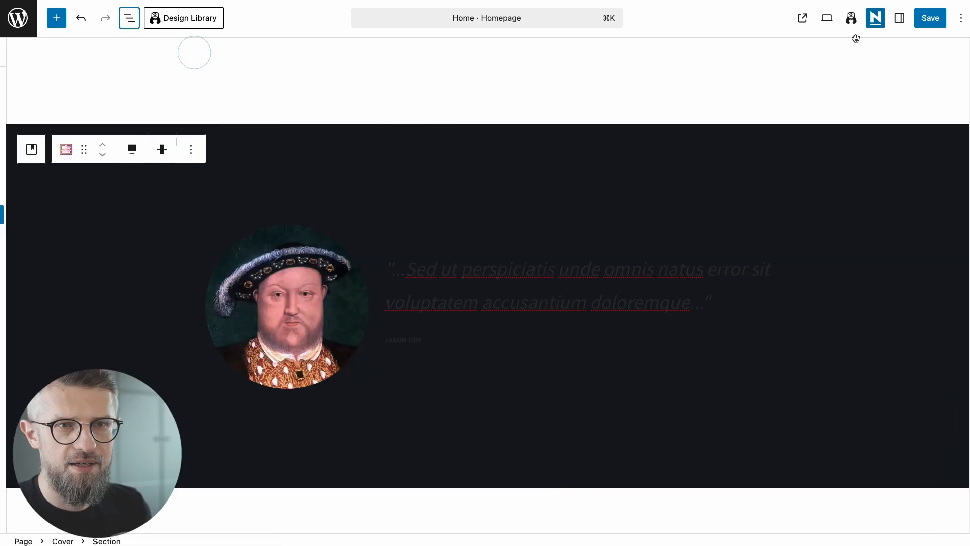
click(899, 17)
click(939, 152)
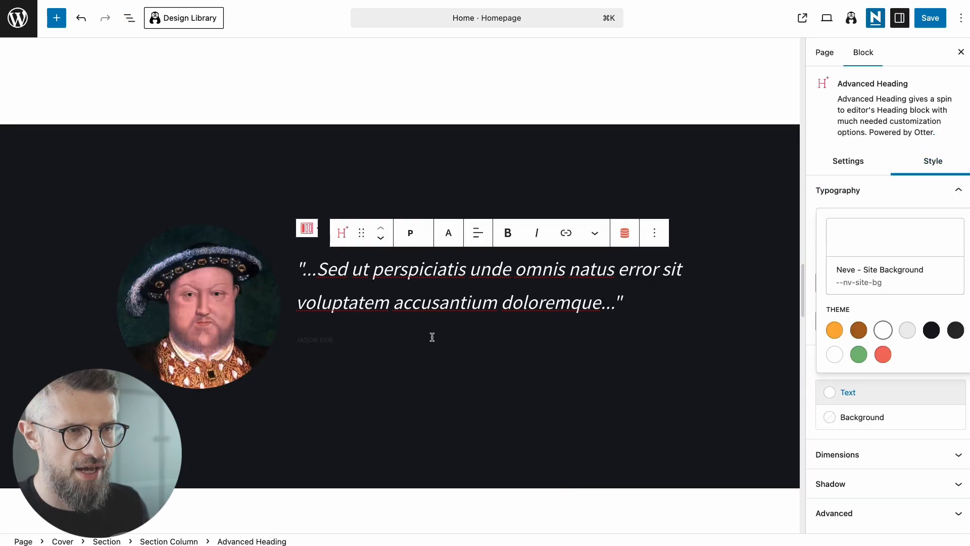
click(352, 341)
click(933, 166)
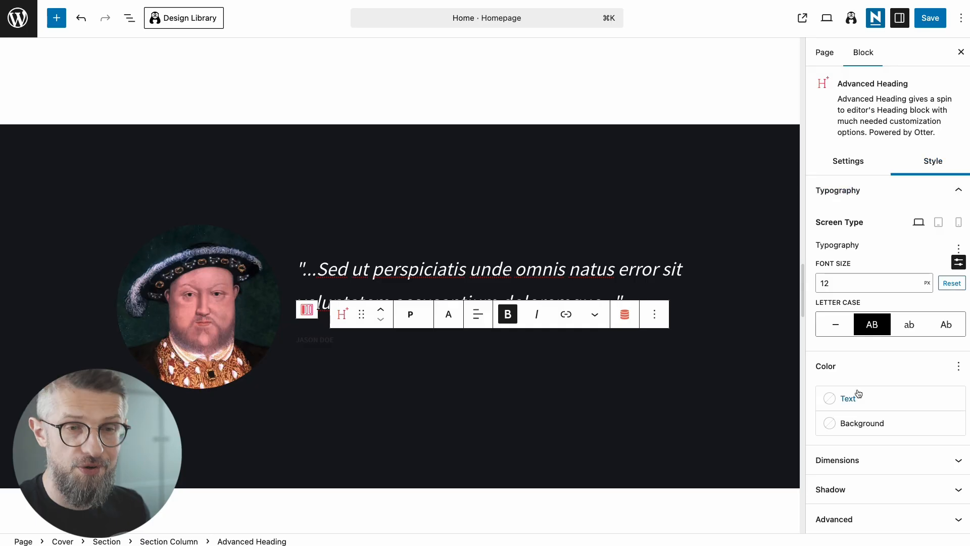
click(871, 399)
Replace the quote with the review starting "He took our vague ideas" and enter the client's name and Marketing Director title below it
click(411, 264)
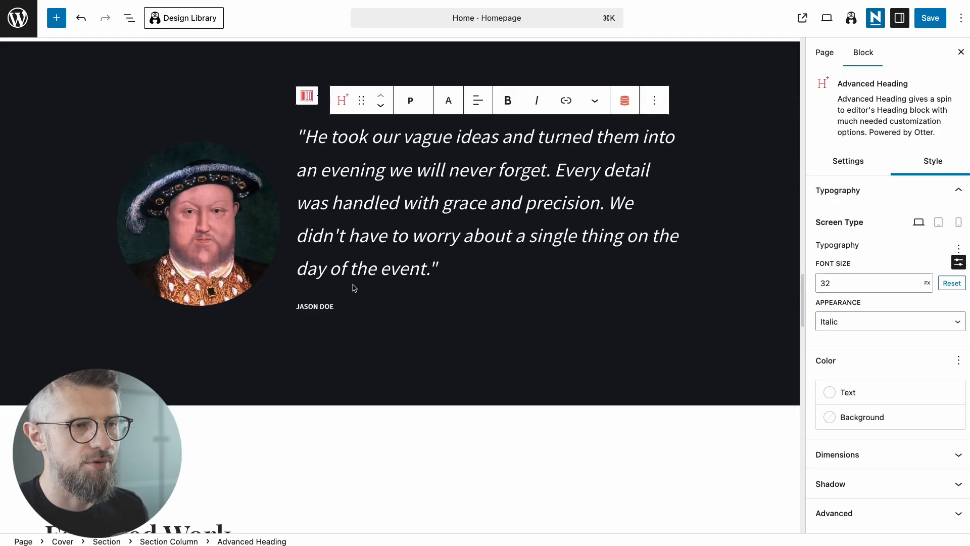
triple_click(315, 306)
text(ALEX R., MARKETING DIRECTOR)
scroll(382, 261, up, 3)
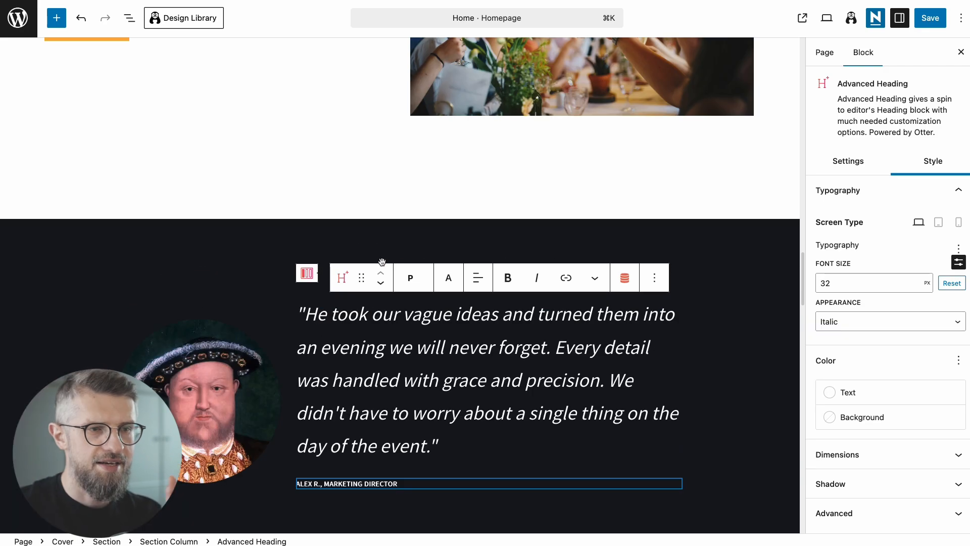
scroll(382, 261, up, 7)
scroll(495, 305, down, 15)
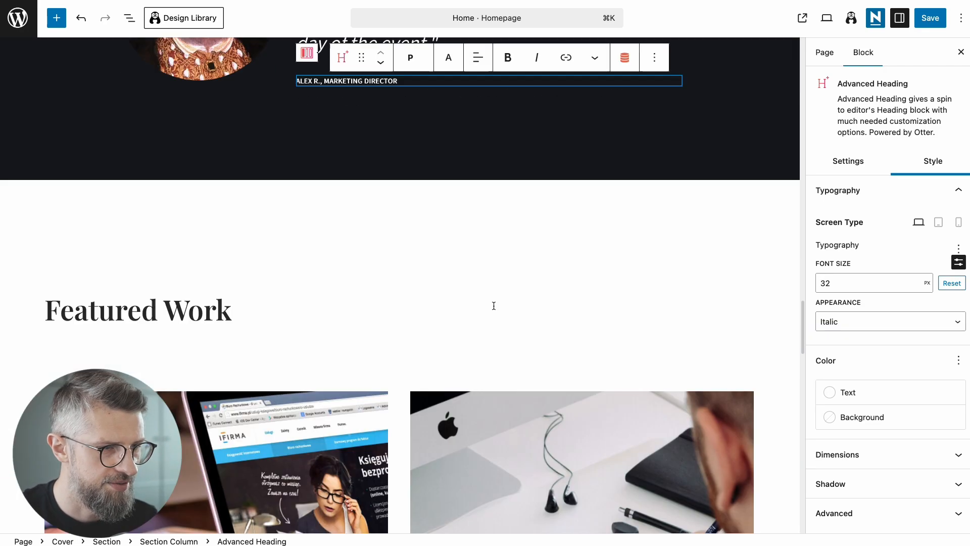
Delete the Columns block holding the two images below the Featured Work heading
click(494, 305)
scroll(494, 305, up, 3)
scroll(457, 221, down, 4)
click(283, 259)
scroll(317, 286, down, 4)
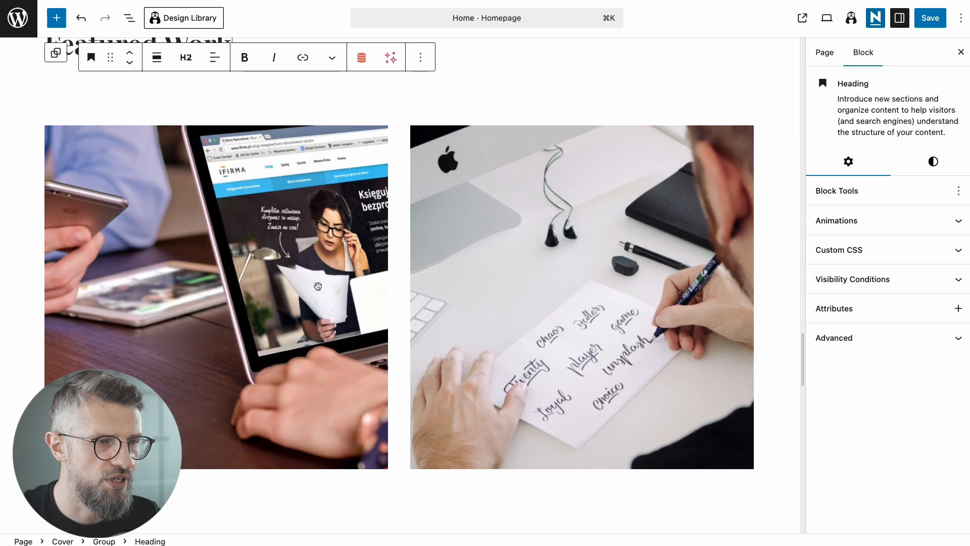
click(314, 254)
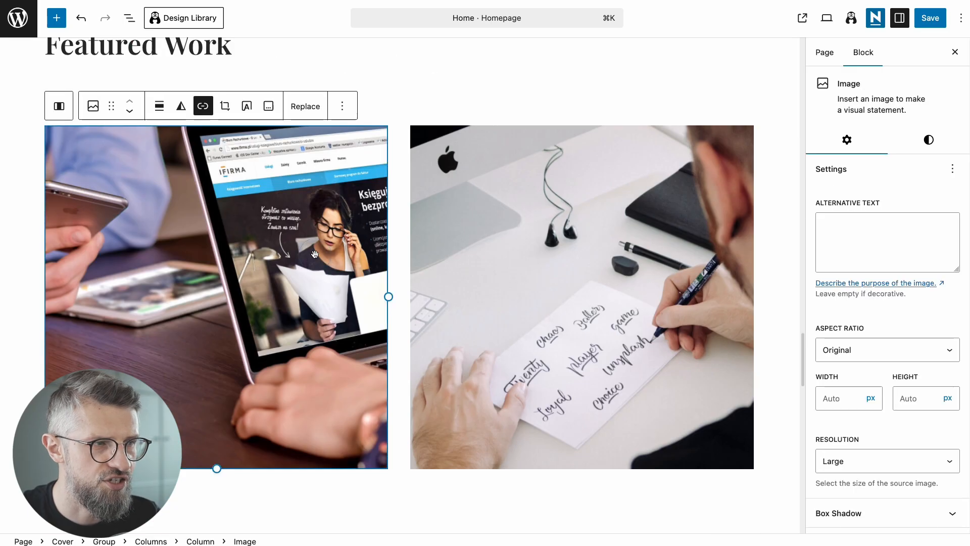
click(128, 22)
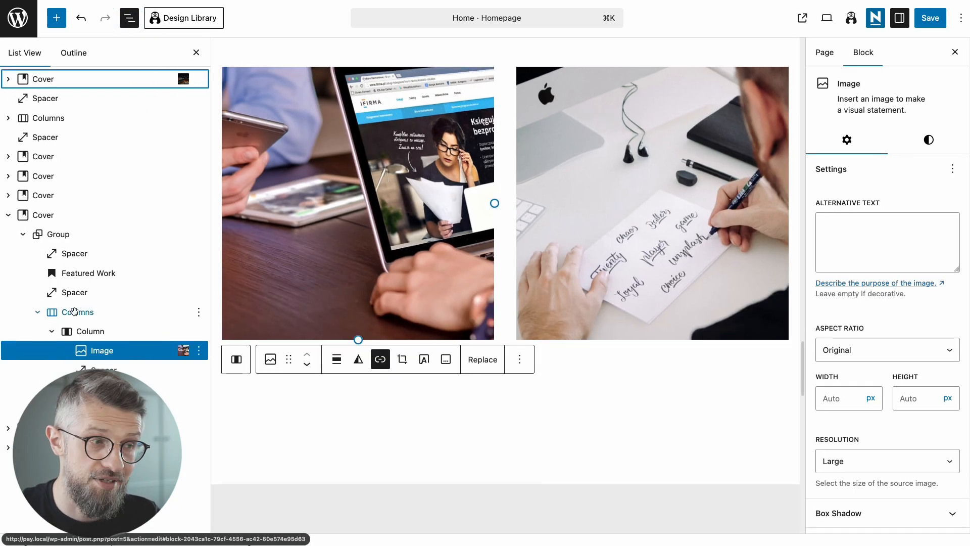
click(74, 311)
scroll(419, 349, up, 3)
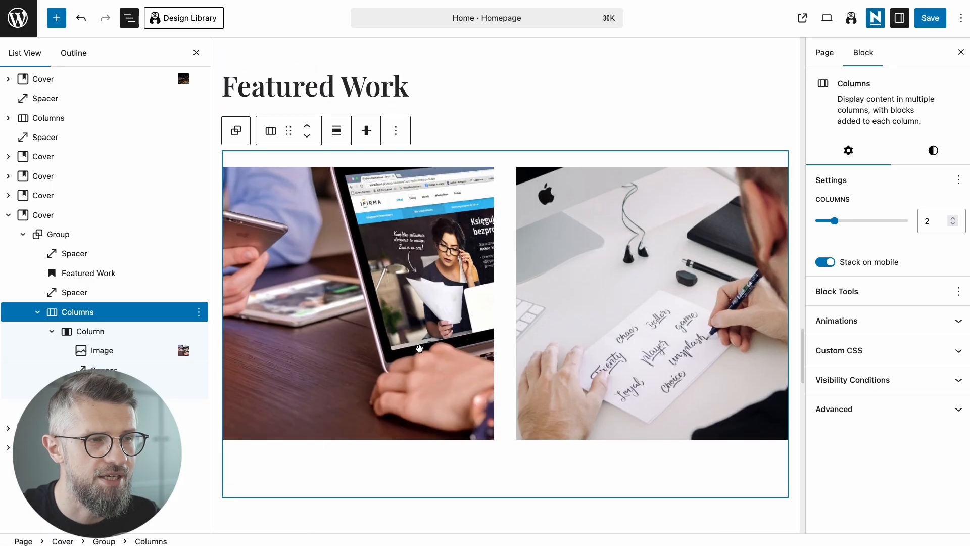
click(198, 315)
scroll(218, 283, down, 3)
click(224, 274)
Insert an Image Slider block below the Featured Work heading
click(131, 280)
click(130, 292)
click(459, 152)
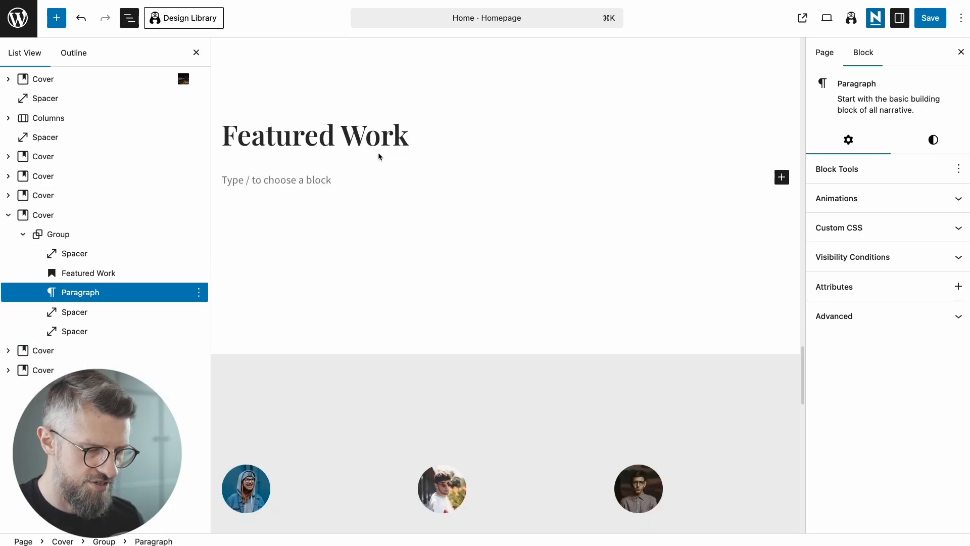
click(56, 17)
text(slid)
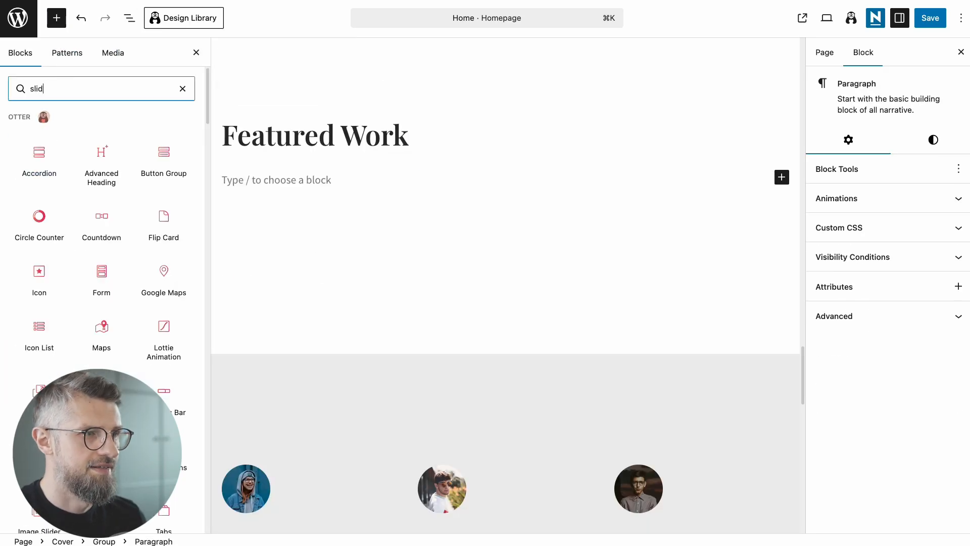
click(38, 160)
Upload three event audience photos and insert them as the image slider's gallery
click(317, 208)
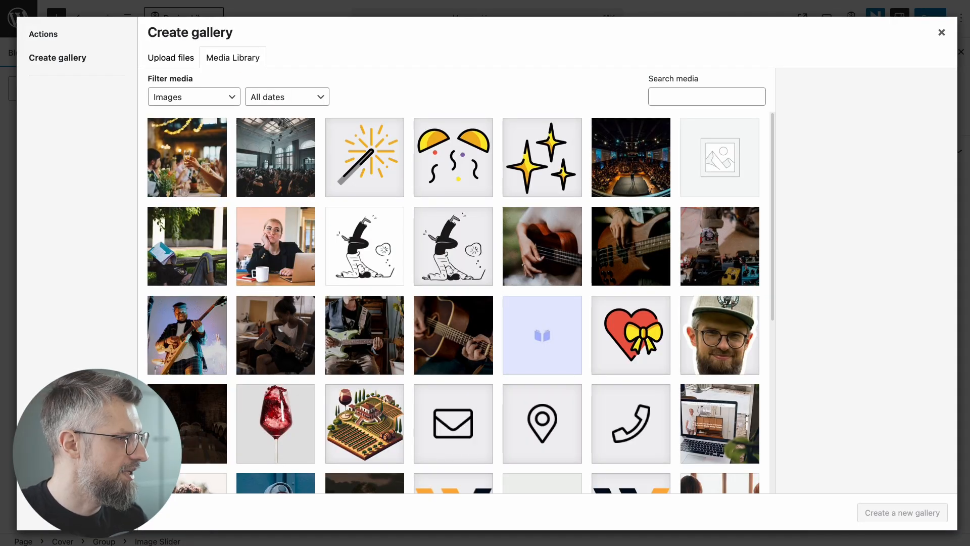
drag(969, 275, 524, 276)
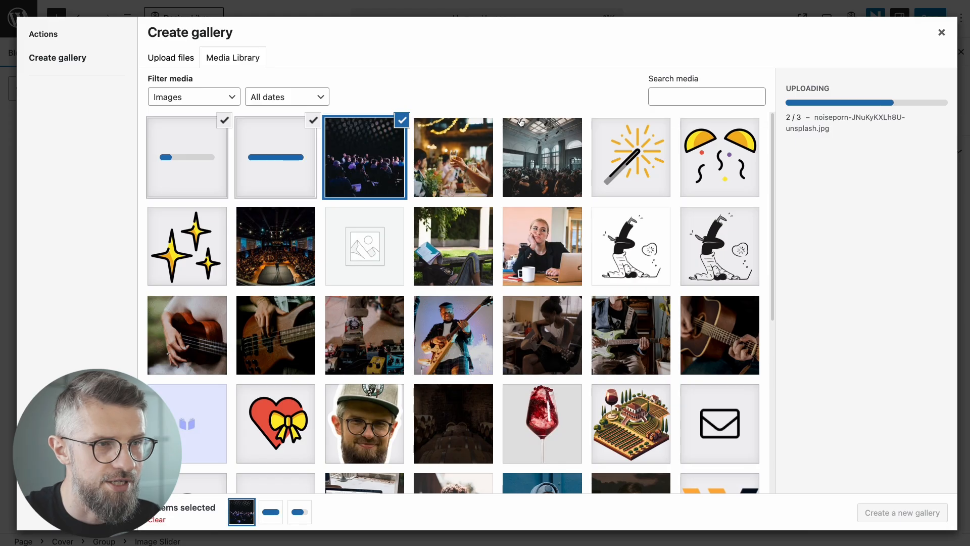
click(902, 513)
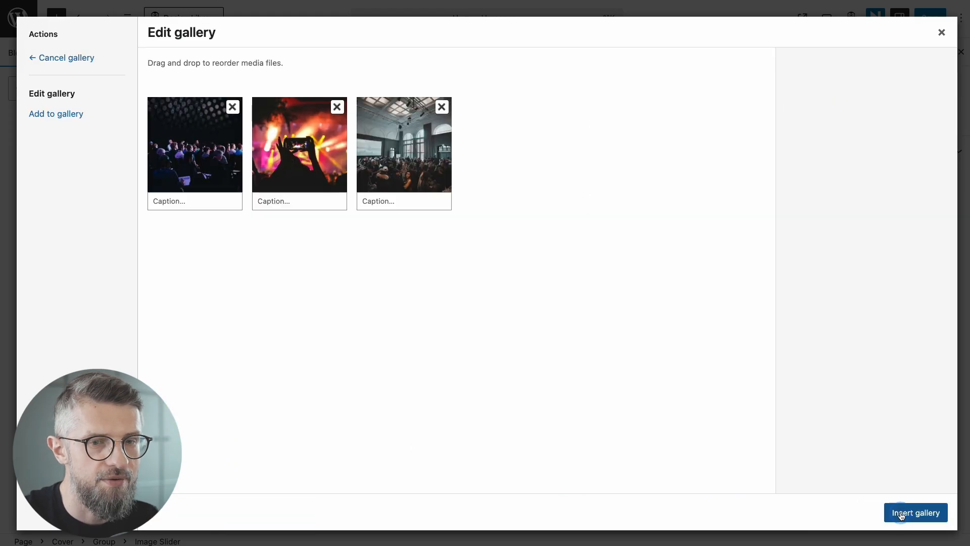
click(902, 513)
Change the Featured Work heading above the slider to "Our Latest Events"
click(505, 86)
scroll(672, 268, down, 2)
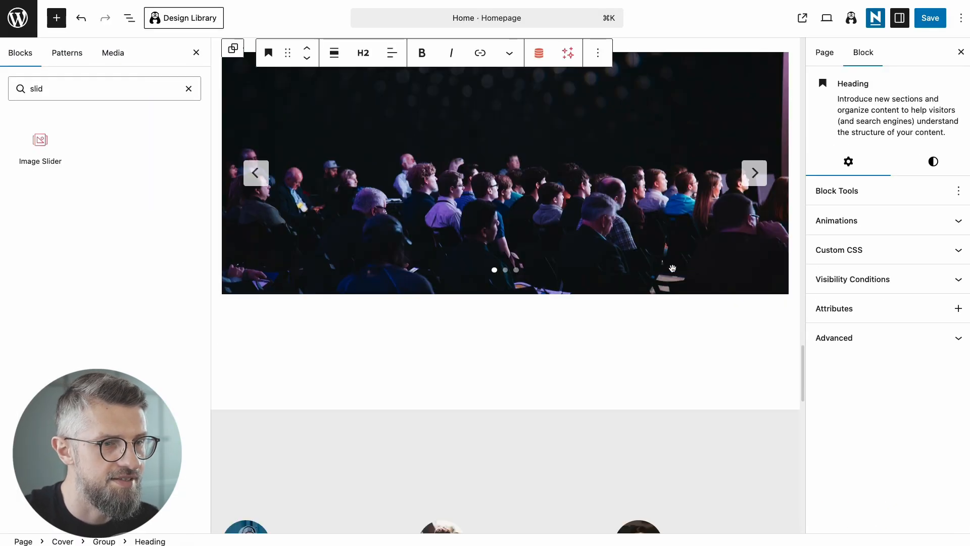
click(129, 18)
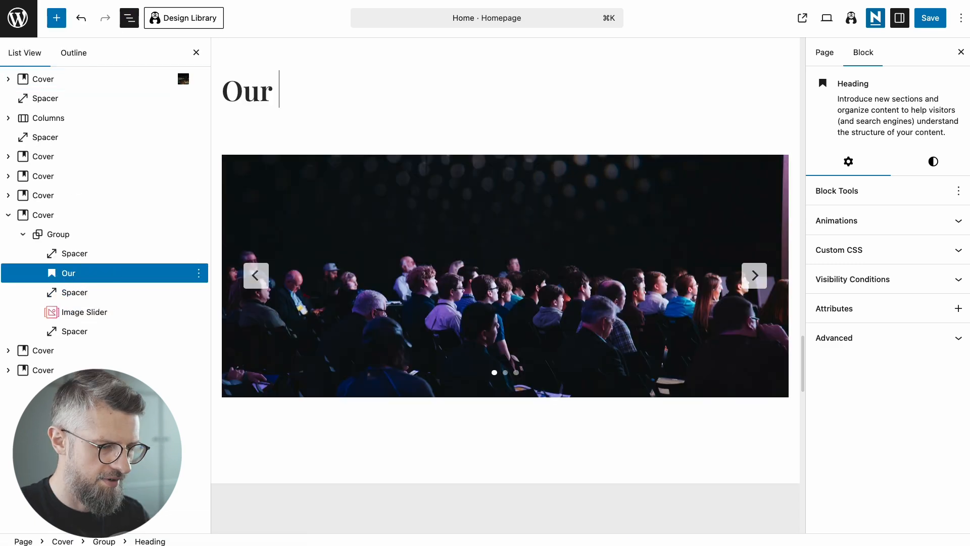
text(Events)
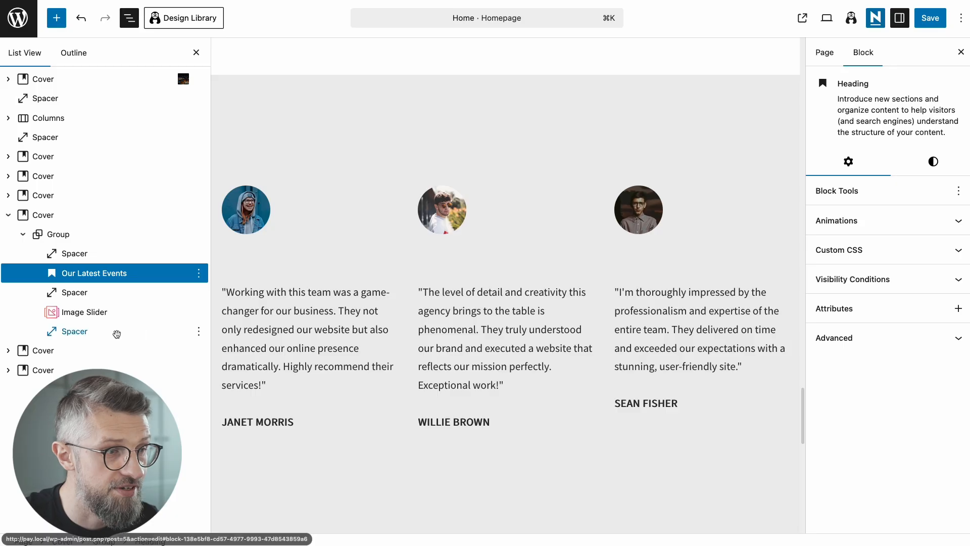
Delete the grey cover section containing the three customer testimonials
click(99, 351)
click(199, 350)
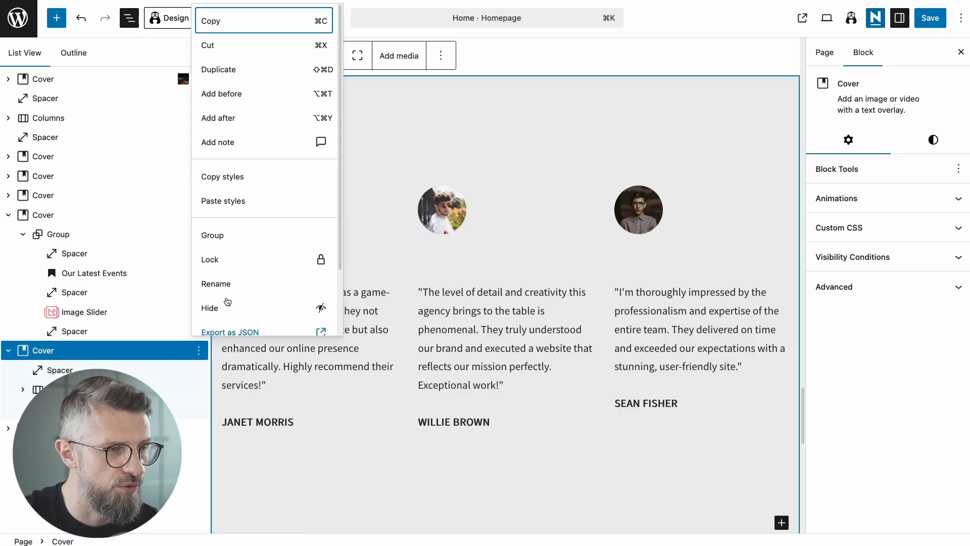
scroll(223, 304, down, 2)
click(238, 319)
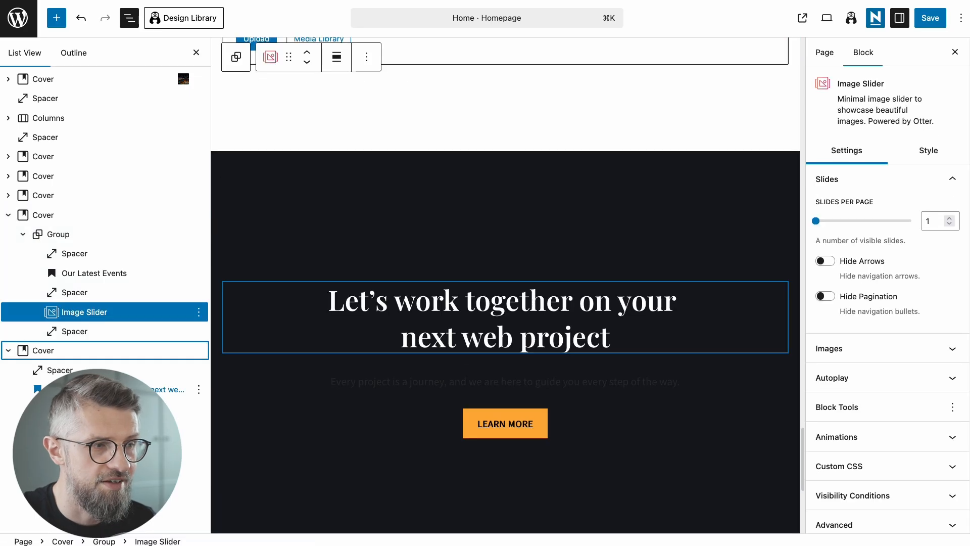
Change the text colour of the paragraph above the closing section's Learn More button and remove the word "web" from that section's heading
click(23, 389)
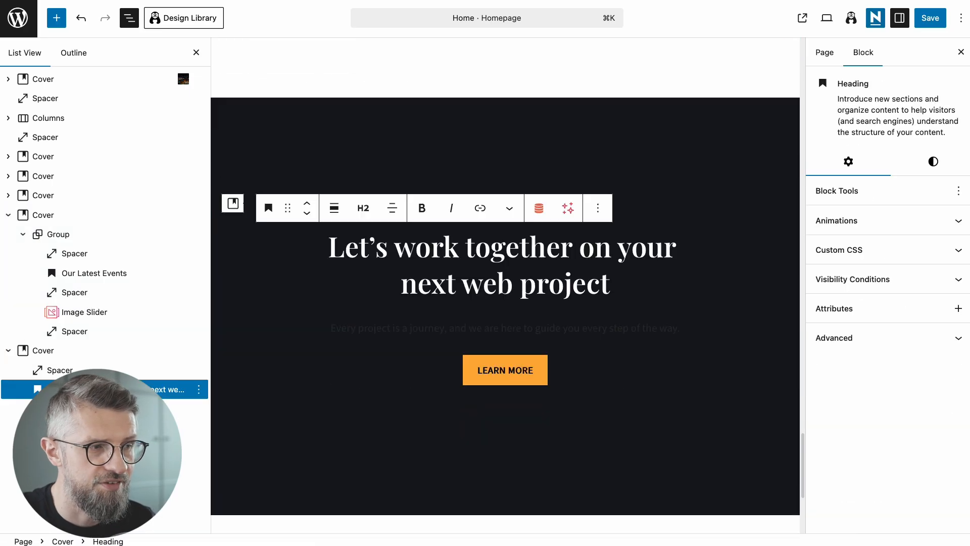
click(38, 409)
click(933, 140)
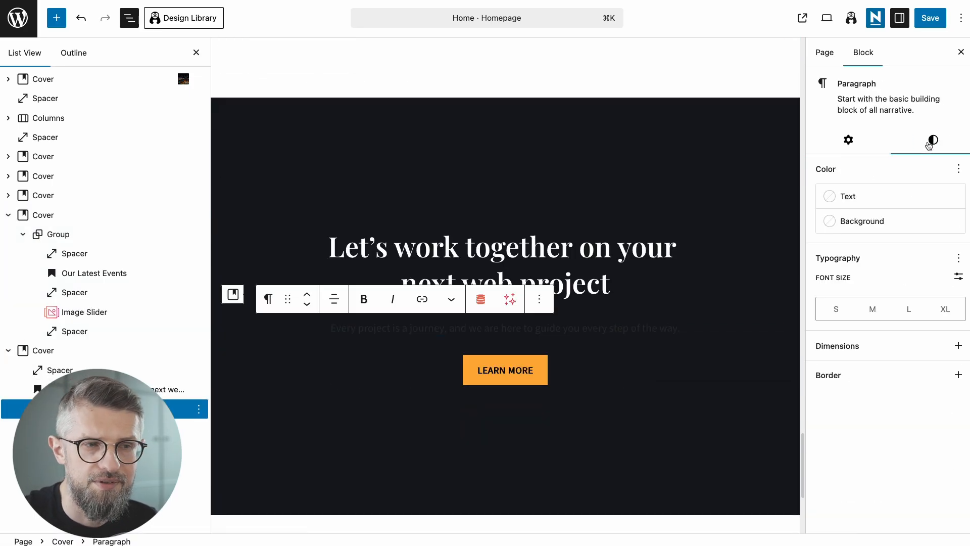
click(859, 196)
click(704, 305)
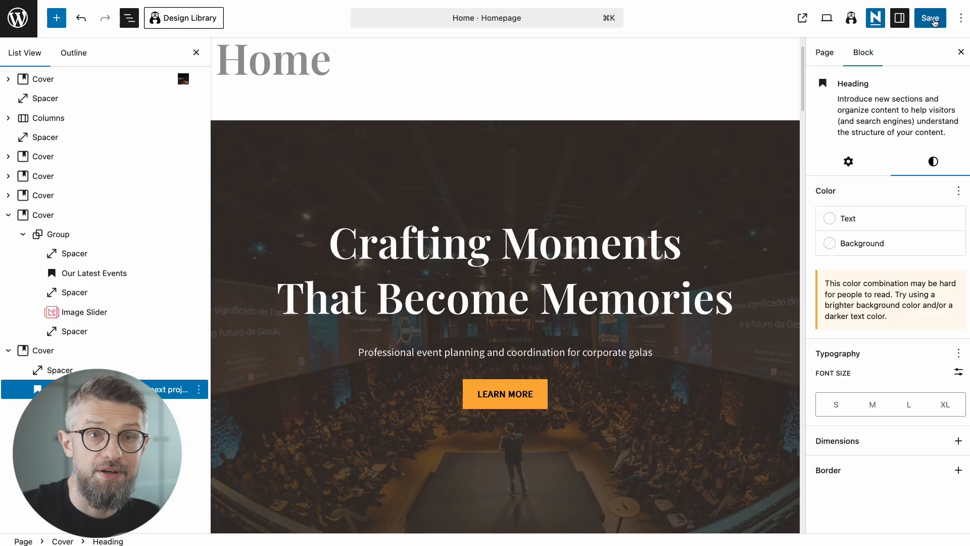
Save the homepage and review its hero section on the live site
click(932, 19)
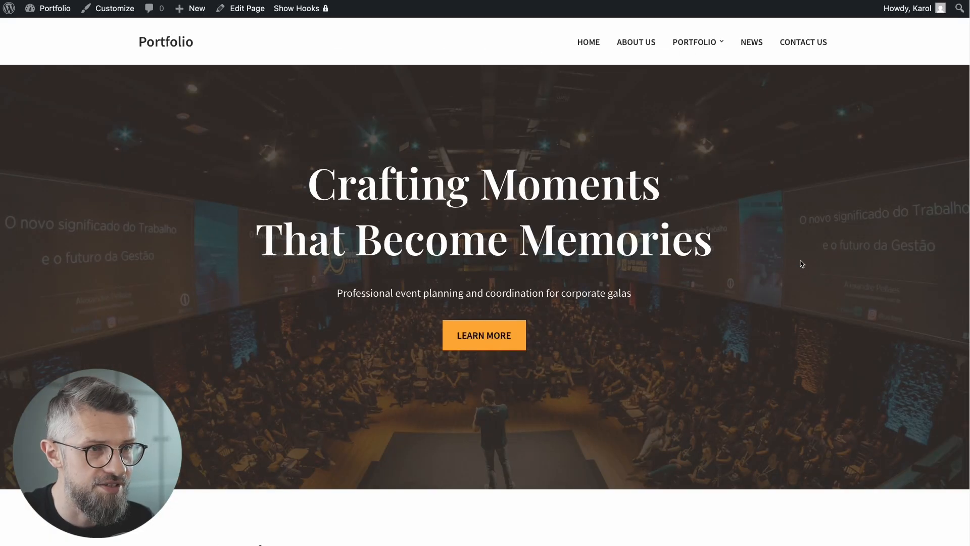
scroll(802, 263, down, 1)
scroll(802, 264, up, 1)
scroll(802, 264, down, 4)
scroll(801, 267, up, 3)
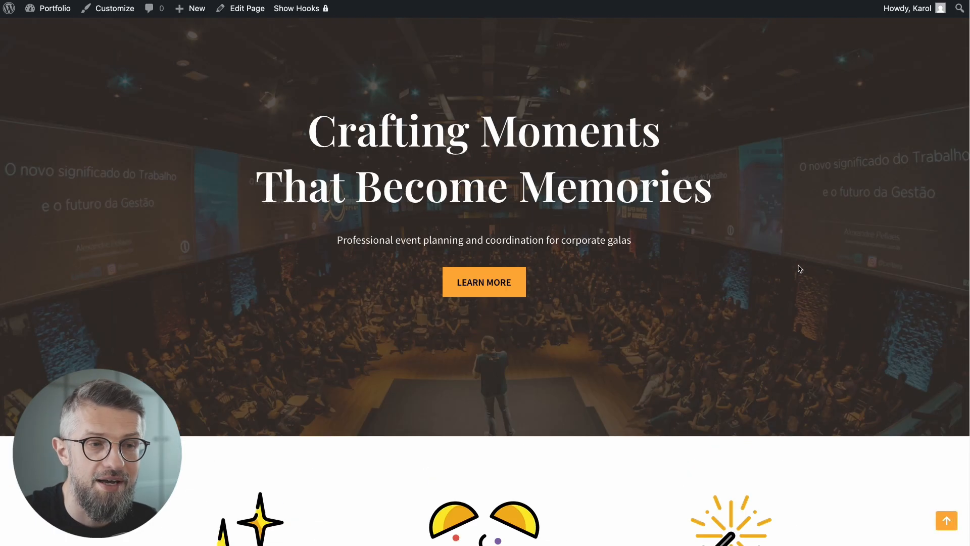
scroll(267, 197, up, 1)
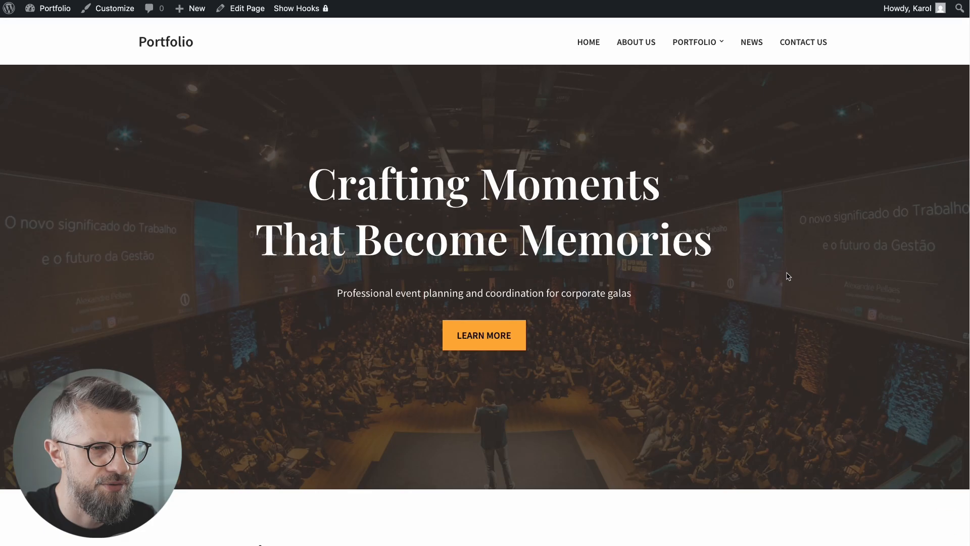
Review the live homepage from the hero down to the closing section and advance the Our Latest Events slider by one slide
scroll(788, 276, down, 10)
scroll(799, 313, down, 6)
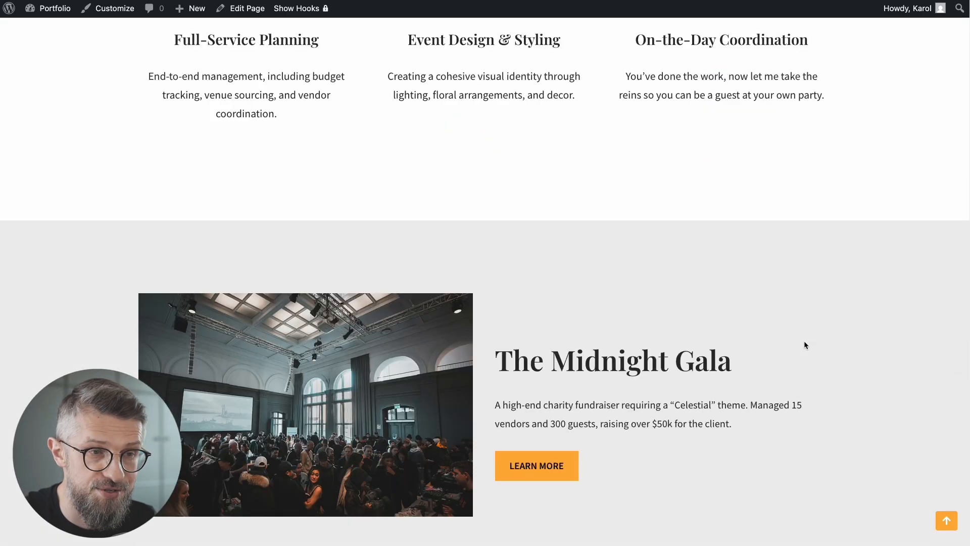
scroll(858, 292, down, 15)
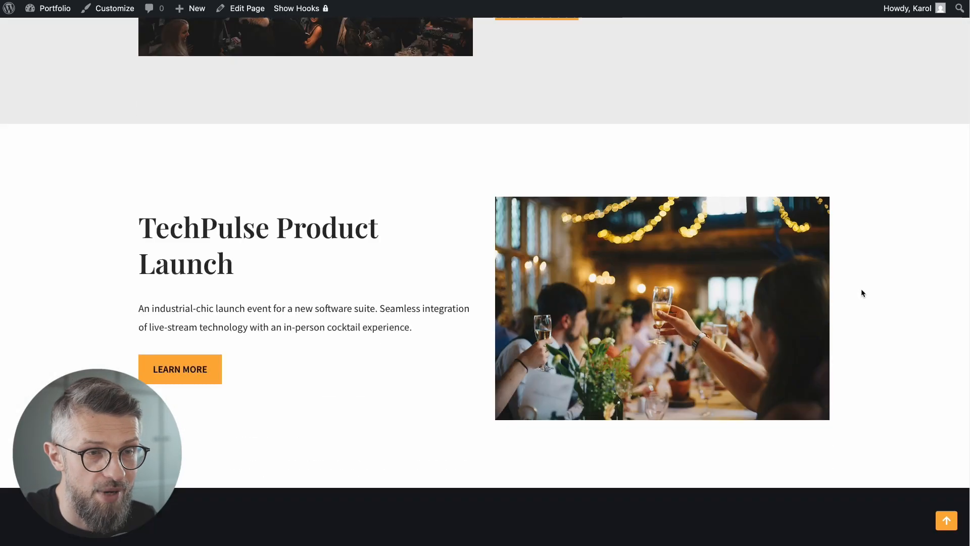
scroll(875, 288, down, 7)
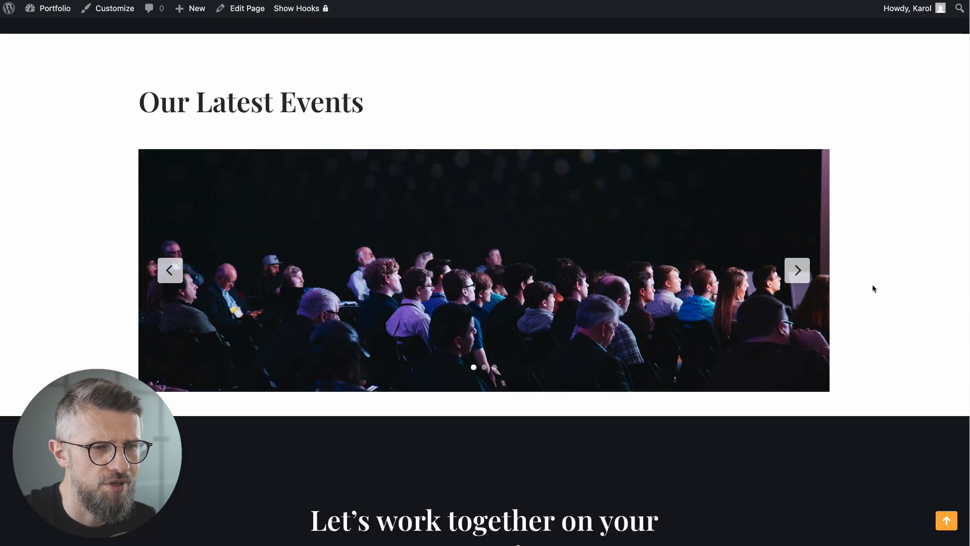
click(798, 258)
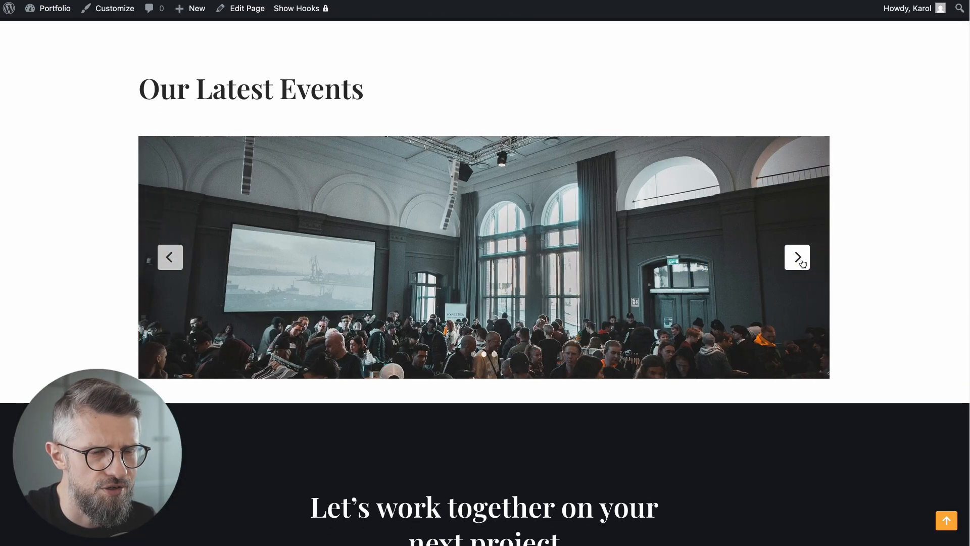
scroll(888, 297, up, 20)
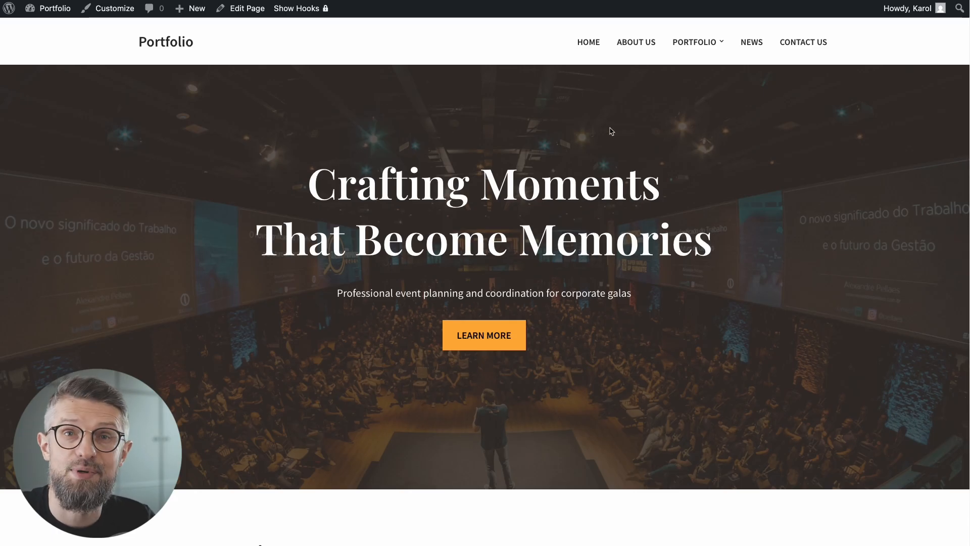
View the live About Us page, open it in the block editor and look through its story, values and checkmark sections
click(634, 49)
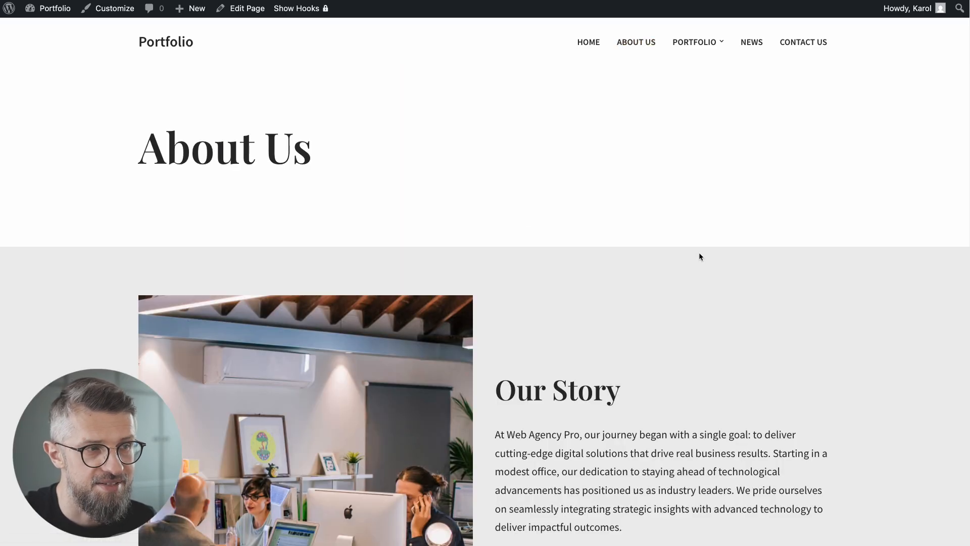
scroll(692, 247, down, 2)
scroll(683, 245, down, 15)
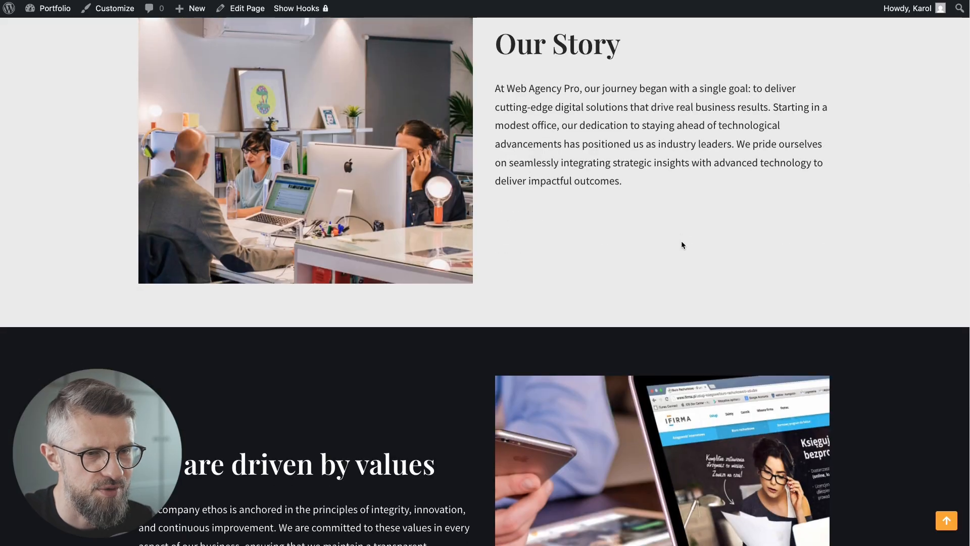
scroll(683, 246, up, 15)
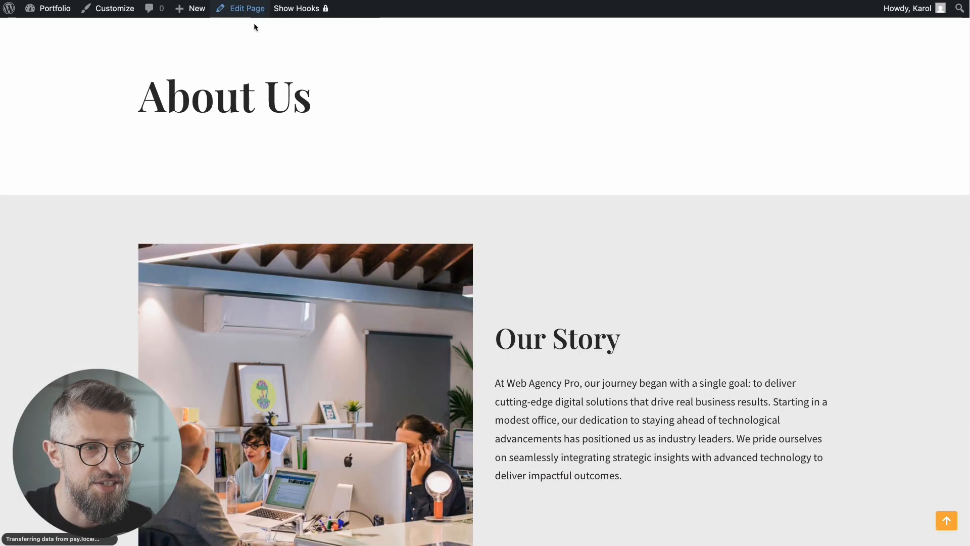
scroll(463, 244, down, 10)
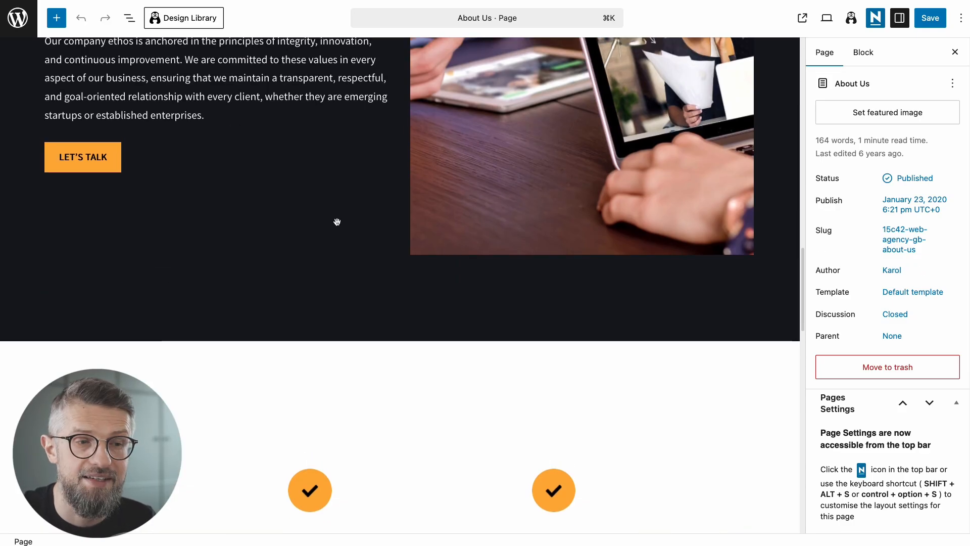
scroll(234, 130, down, 8)
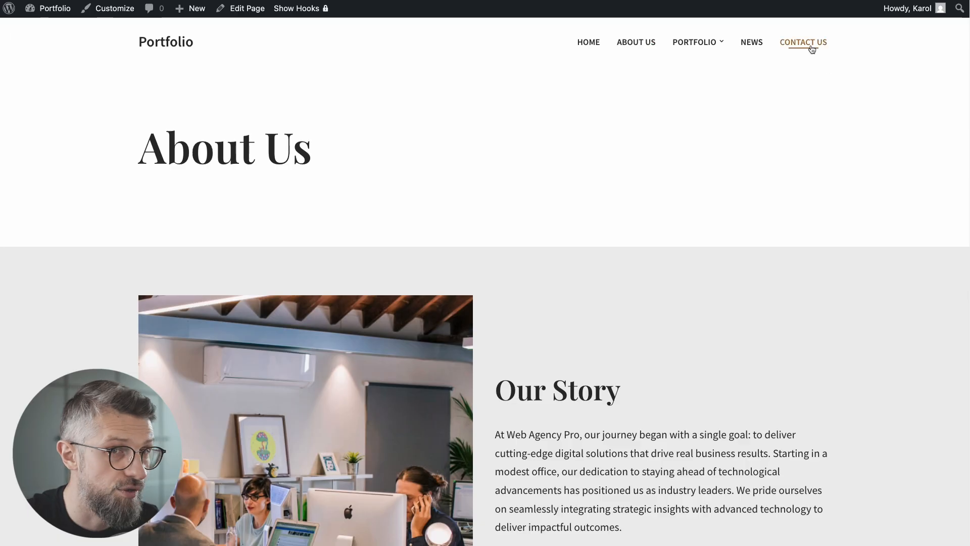
View the Contact Us page, open it in the block editor and inspect the contact form's Email field settings
click(812, 49)
scroll(860, 245, down, 8)
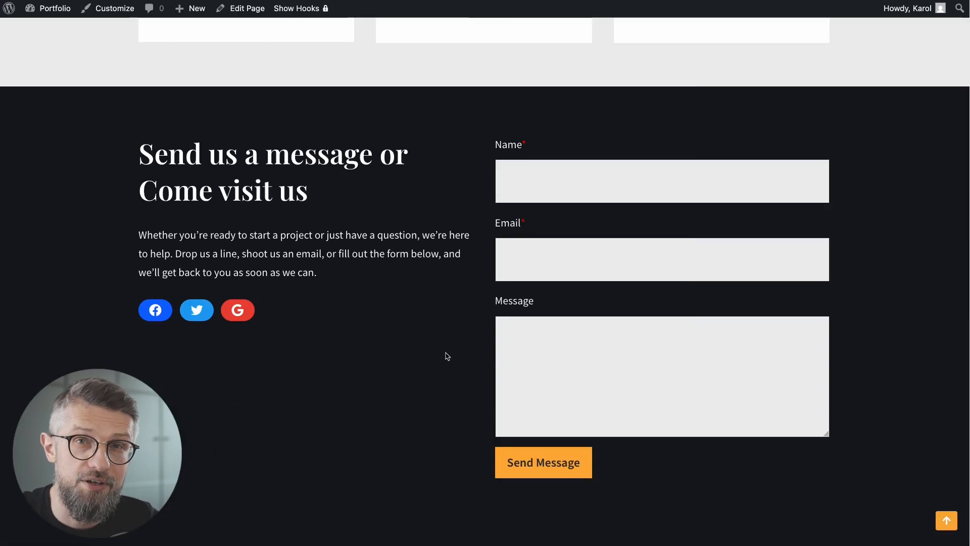
click(247, 8)
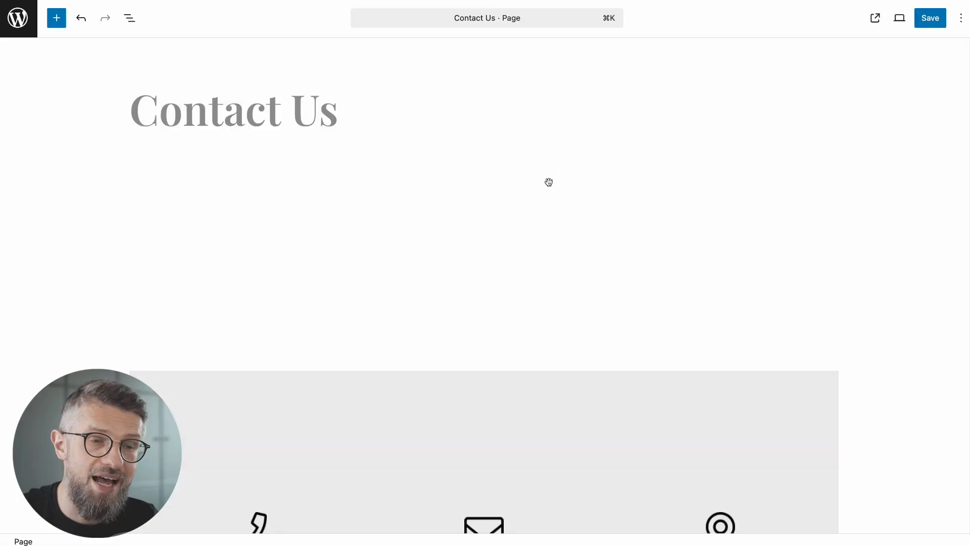
scroll(707, 273, down, 6)
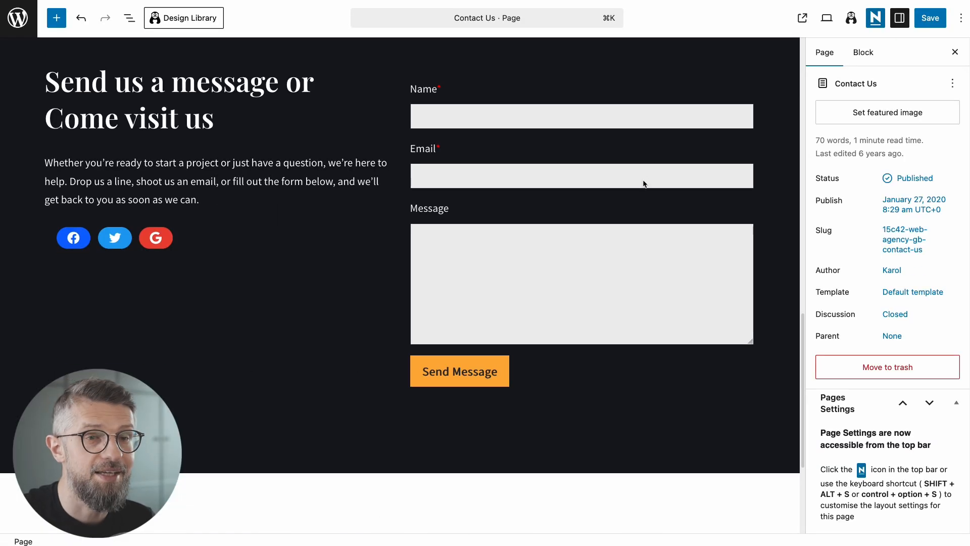
scroll(643, 183, up, 1)
click(506, 147)
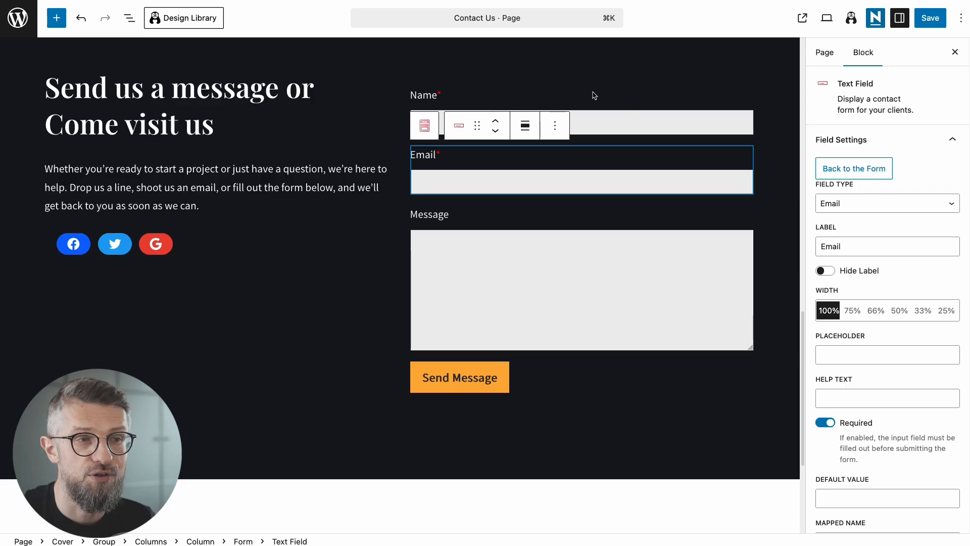
click(594, 96)
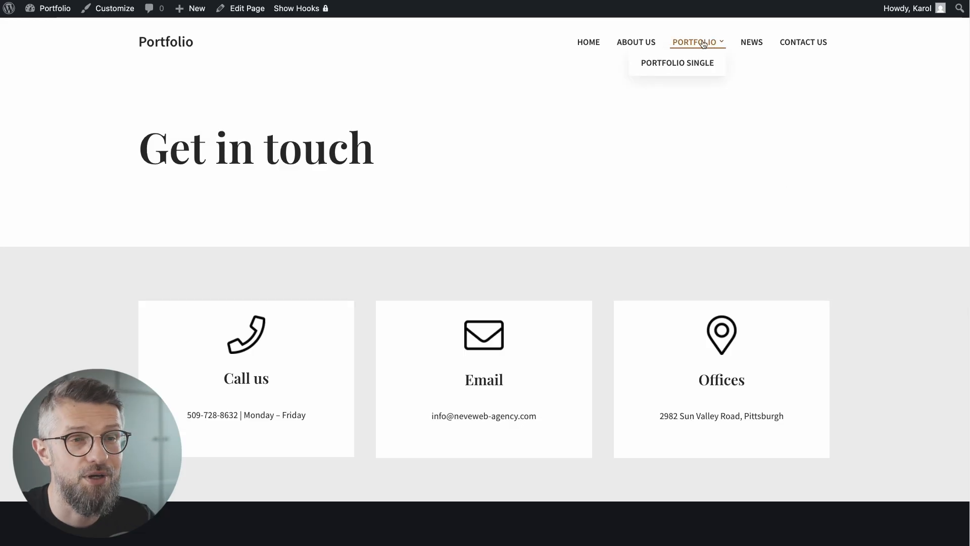
View the Portfolio page, open it in the block editor and look through its grid of project images
click(697, 42)
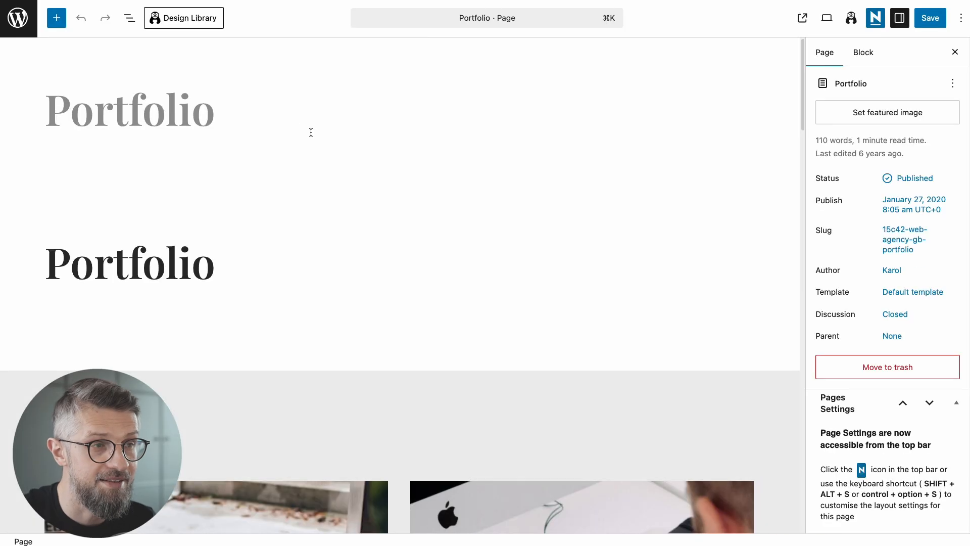
scroll(433, 197, down, 10)
scroll(422, 194, down, 10)
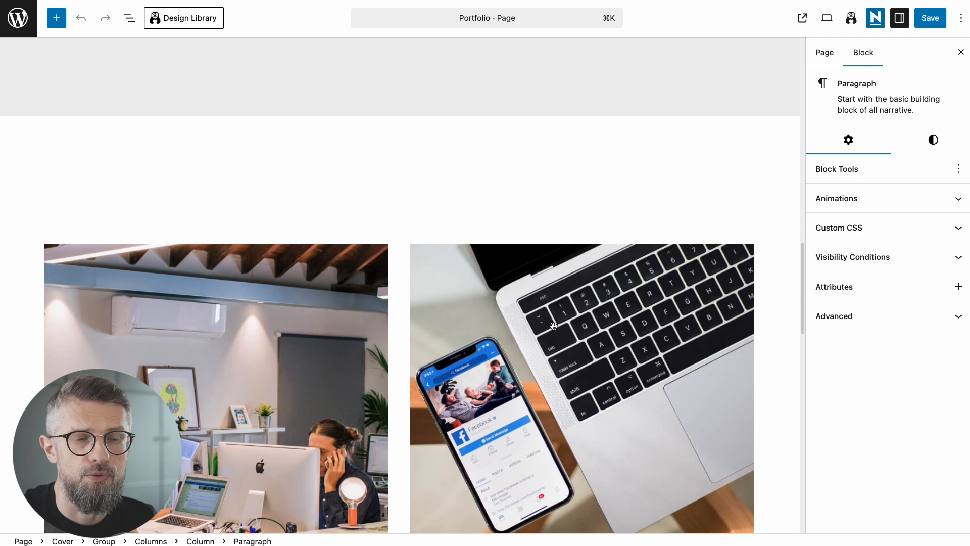
scroll(535, 304, down, 5)
scroll(535, 304, down, 5)
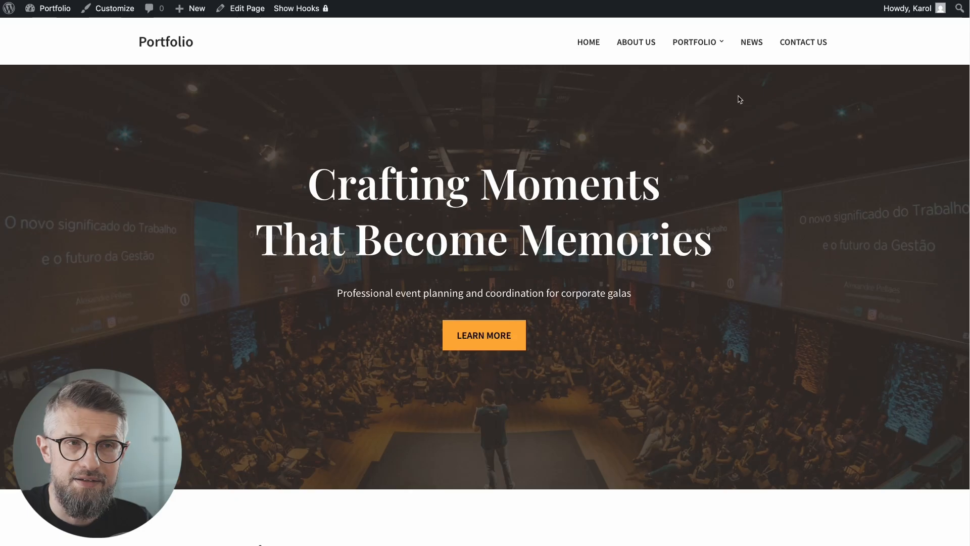
Open the Portfolio Single page on the live site and examine its project image, description and client testimonial
mouse_move(717, 40)
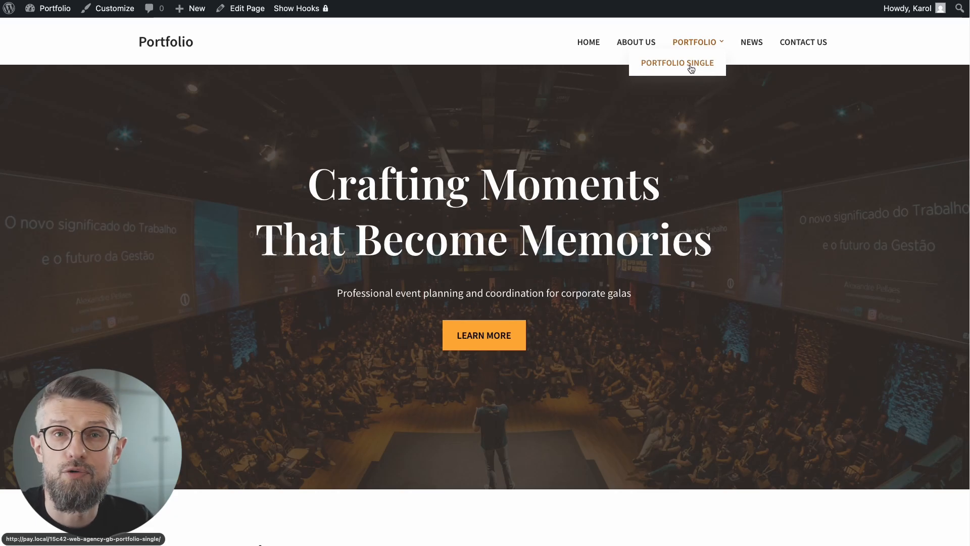
click(691, 68)
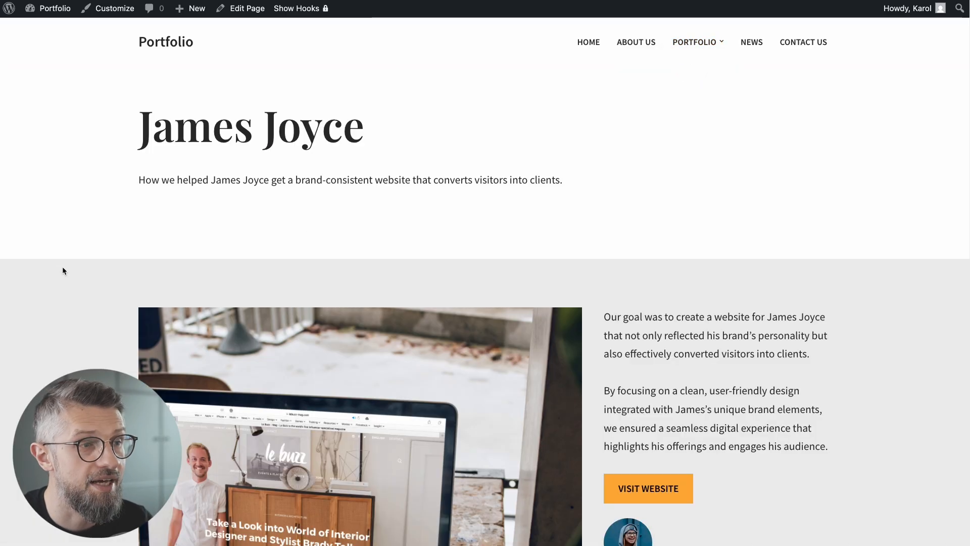
scroll(841, 343, down, 3)
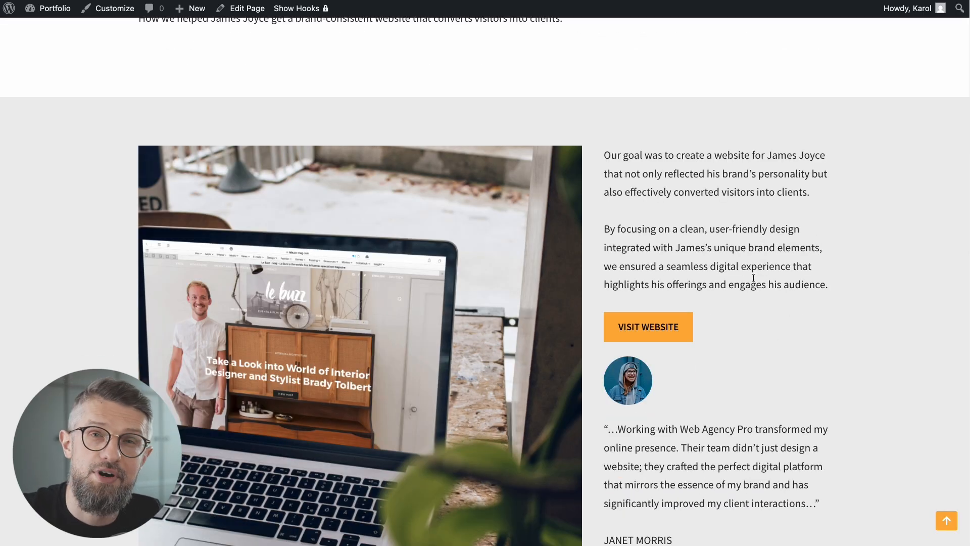
scroll(764, 296, down, 3)
scroll(459, 281, up, 6)
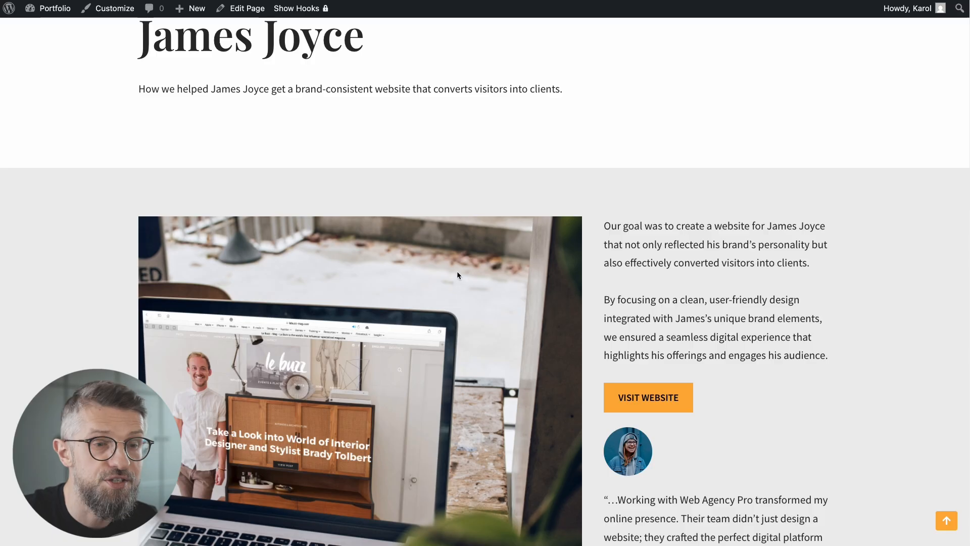
scroll(816, 353, down, 4)
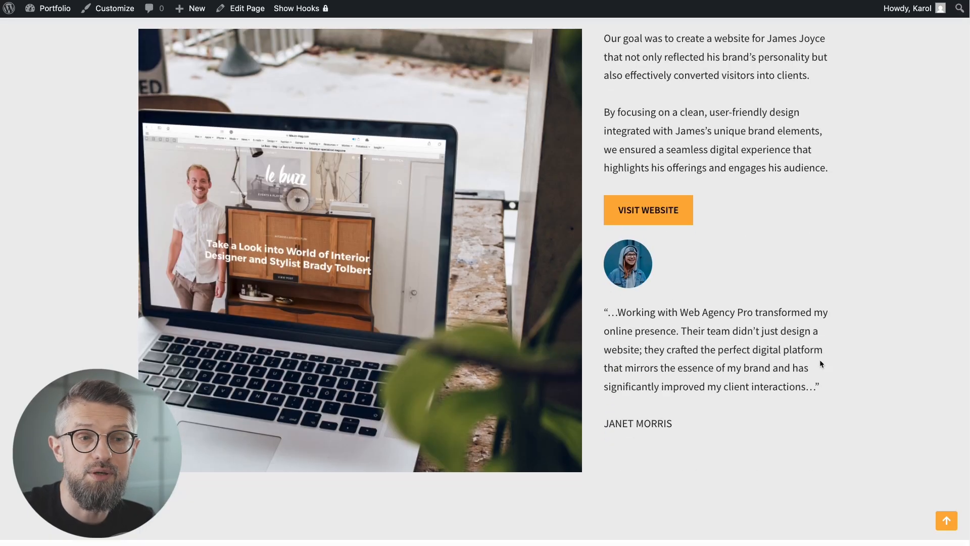